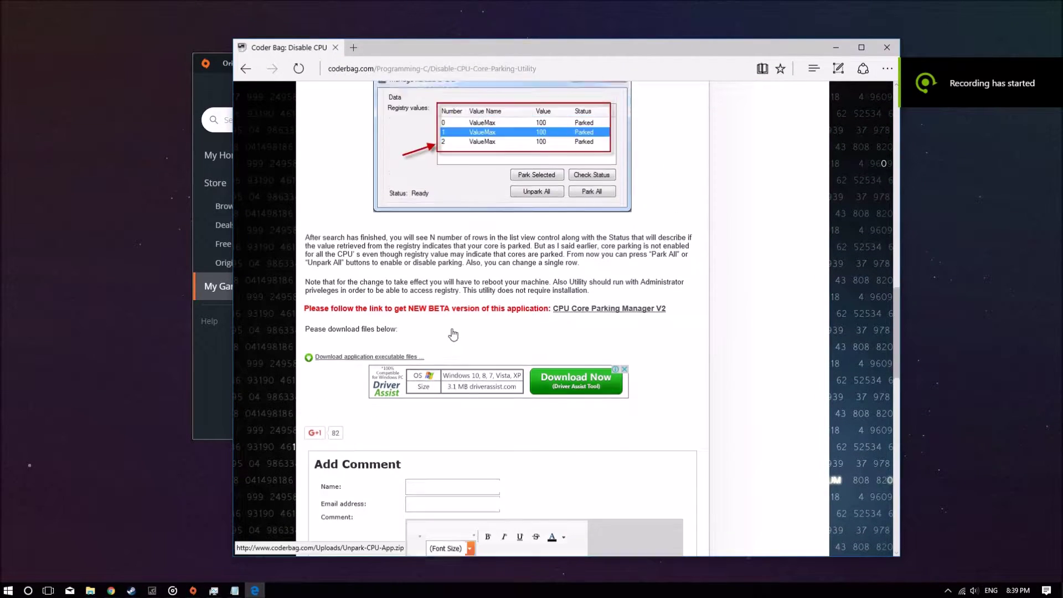
scroll(500, 211, "down", 6)
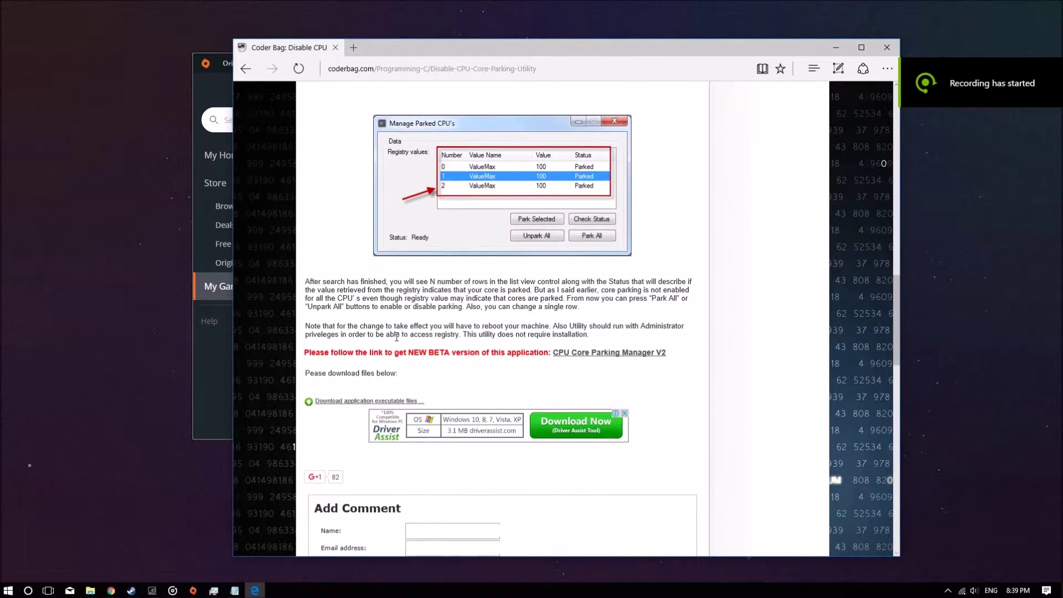
Download and save the Unpark-CPU-App executable zip from the Coder Bag core parking page.
left_click(353, 401)
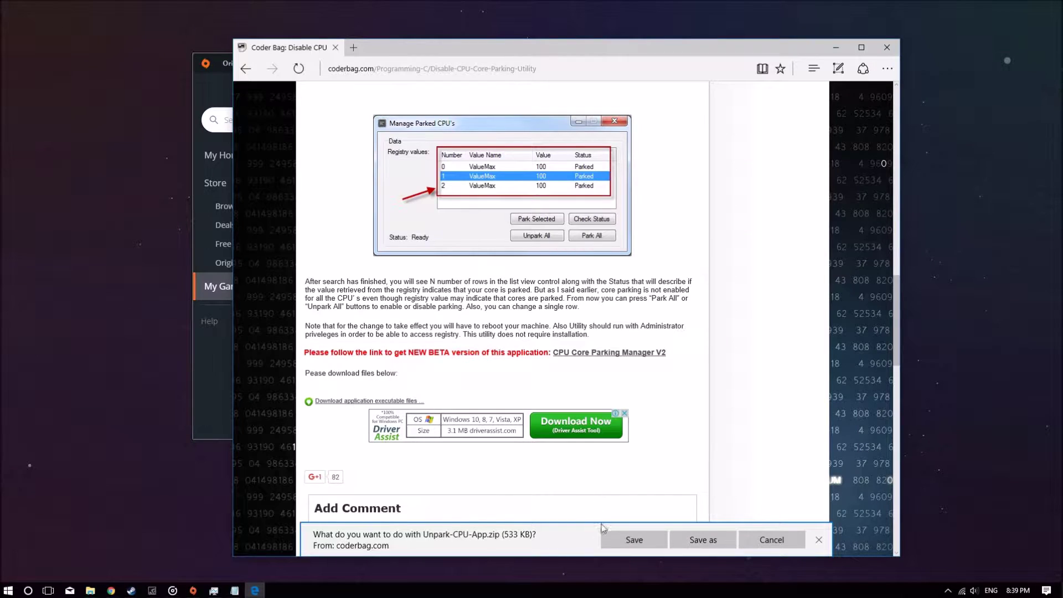
left_click(618, 542)
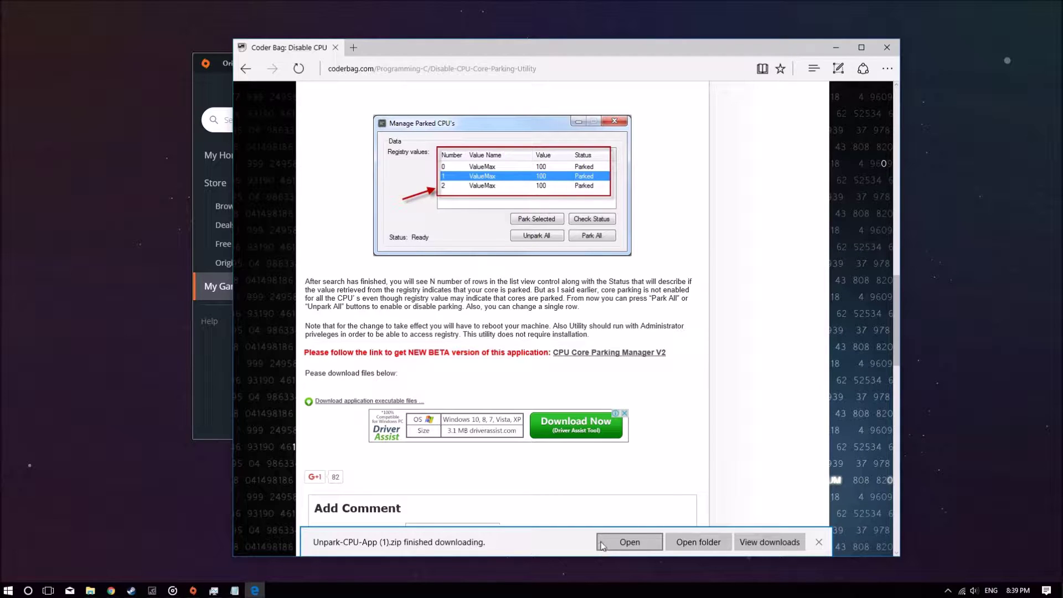
Extract Unpark-CPU-App (1).zip from the Downloads folder into its suggested folder.
left_click(676, 545)
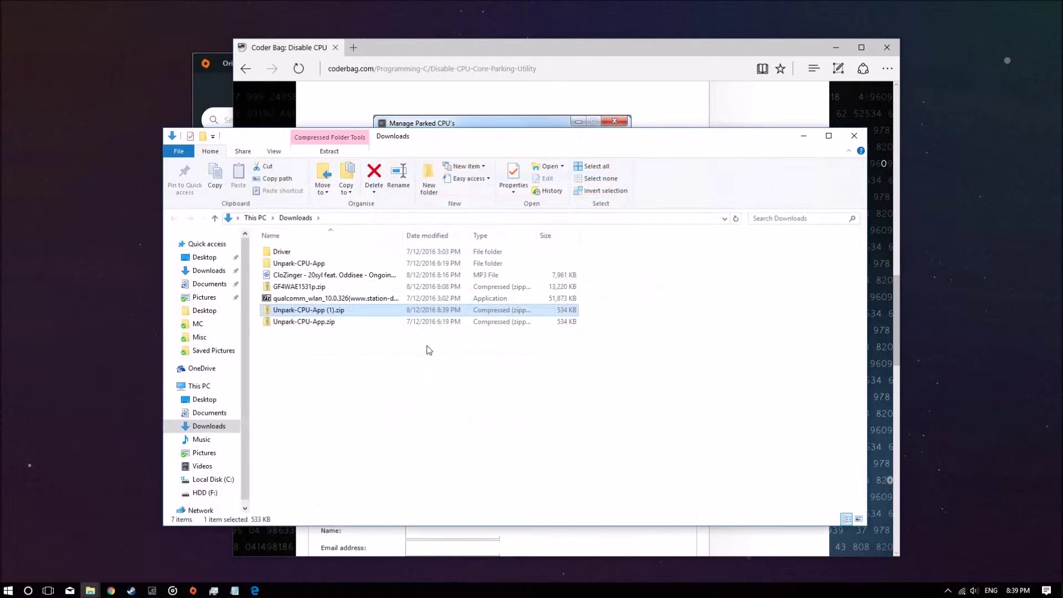
right_click(322, 314)
left_click(358, 346)
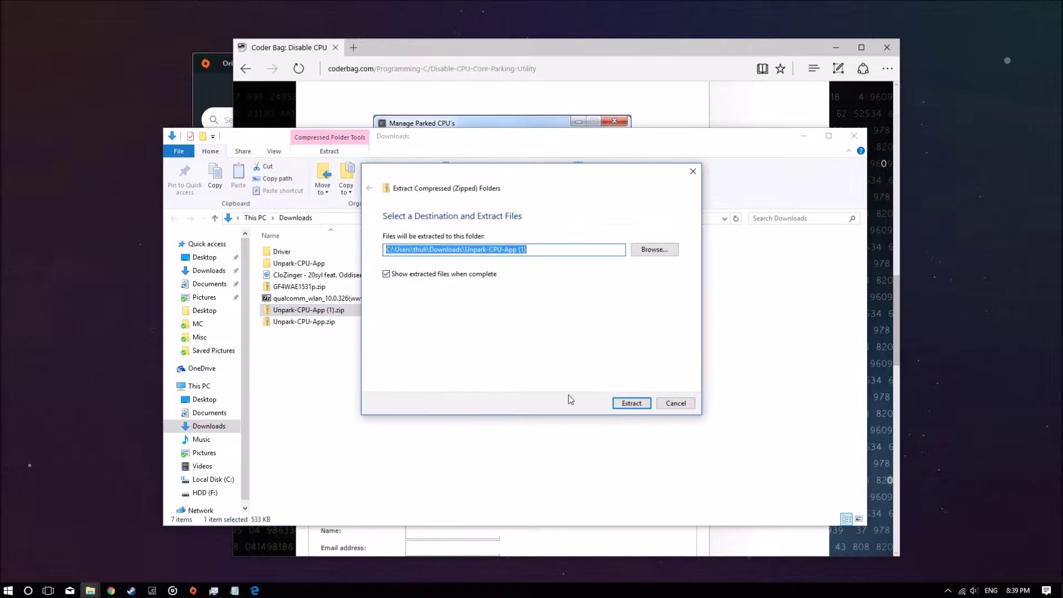
left_click(624, 402)
Run UnparkCPU.exe from the extracted Unpark-CPU-App folder as administrator.
double_click(317, 269)
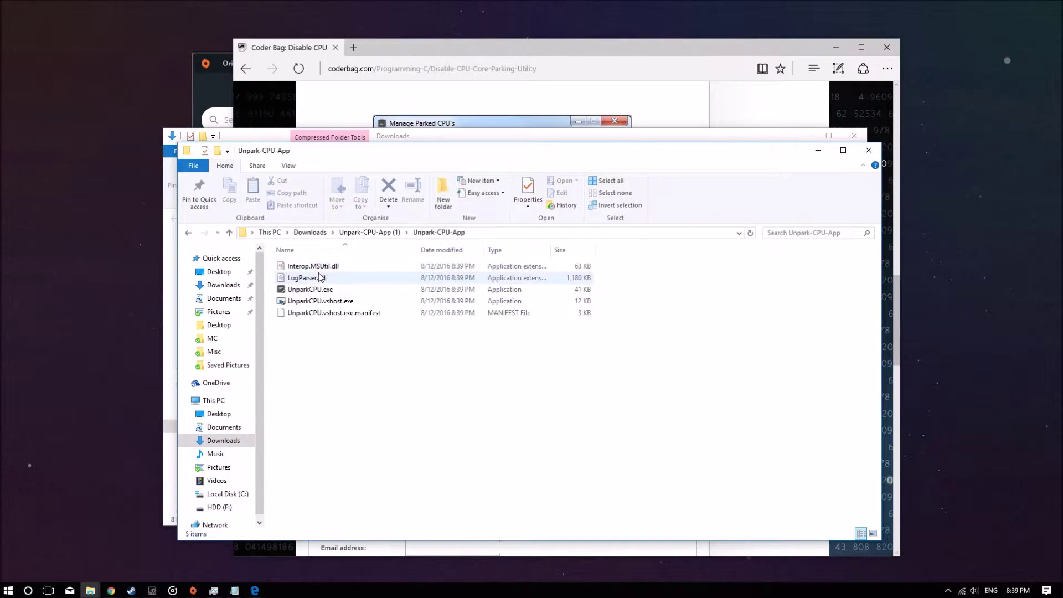
right_click(315, 290)
left_click(380, 309)
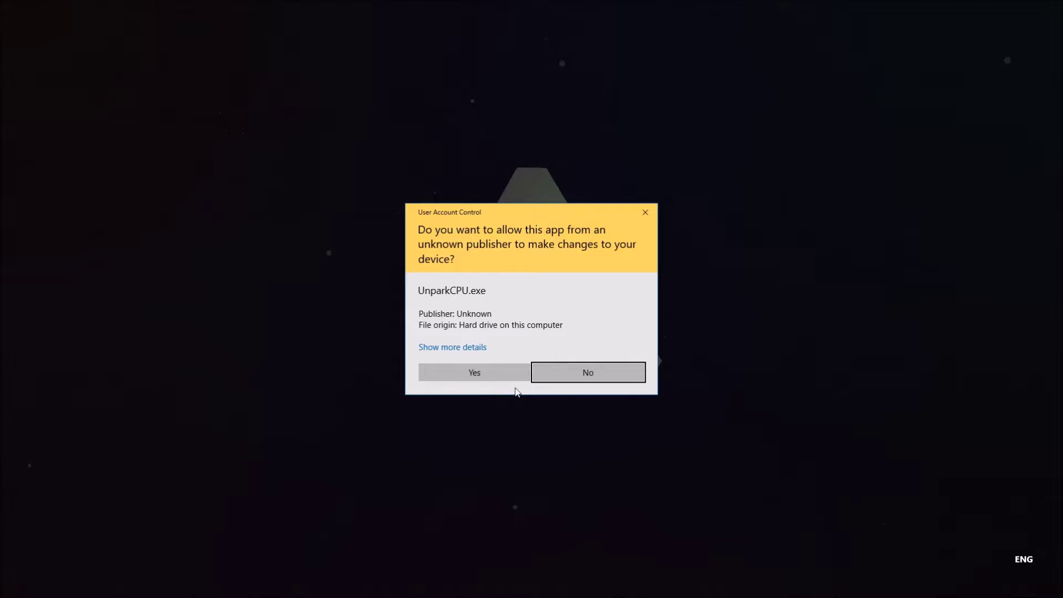
Approve admin rights, check the core parking status, and unpark all CPU cores.
left_click(484, 371)
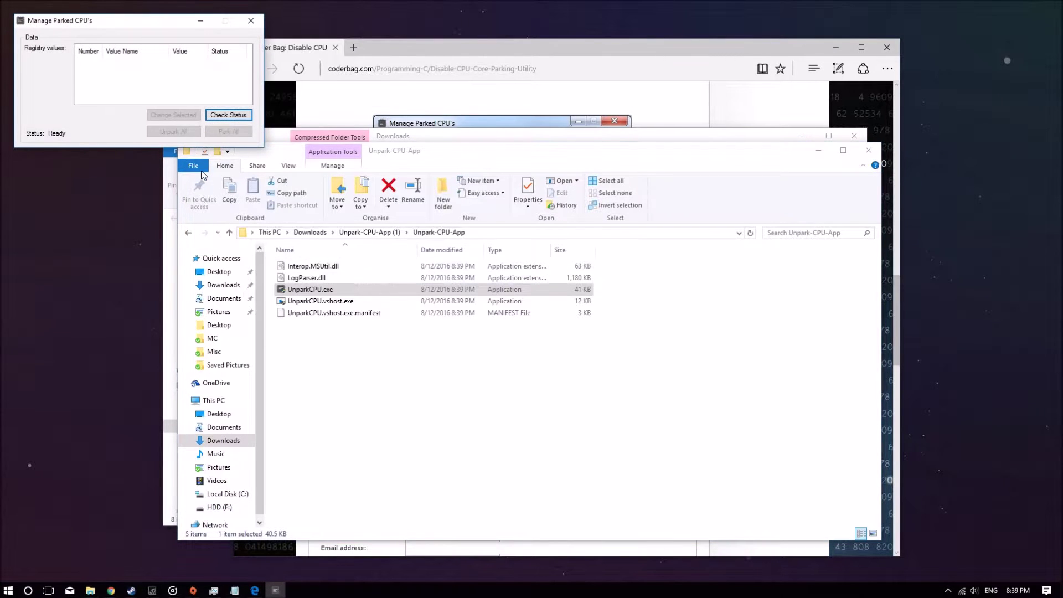
left_click(229, 116)
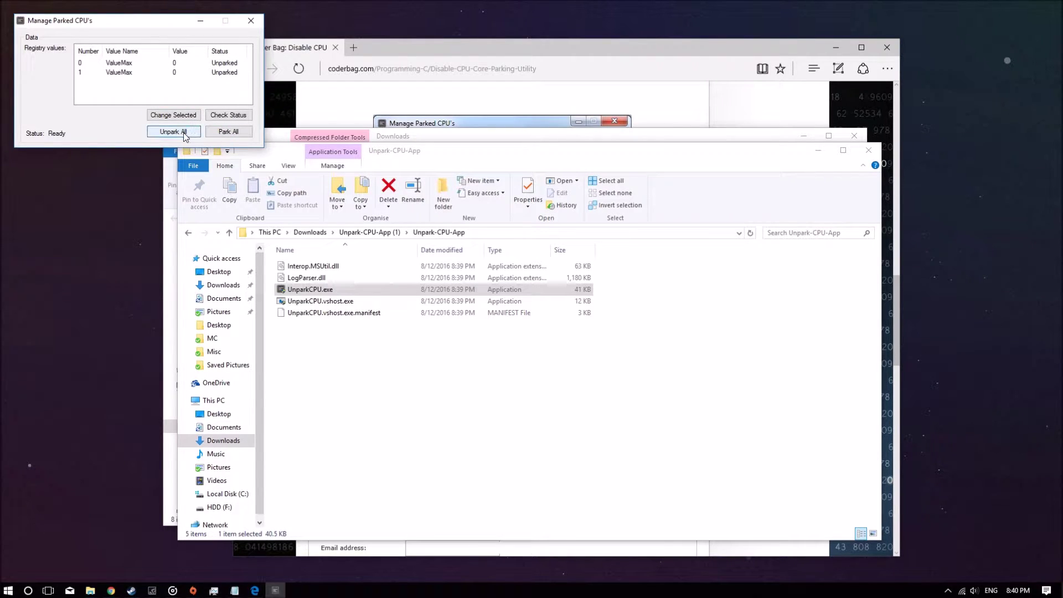
left_click(160, 135)
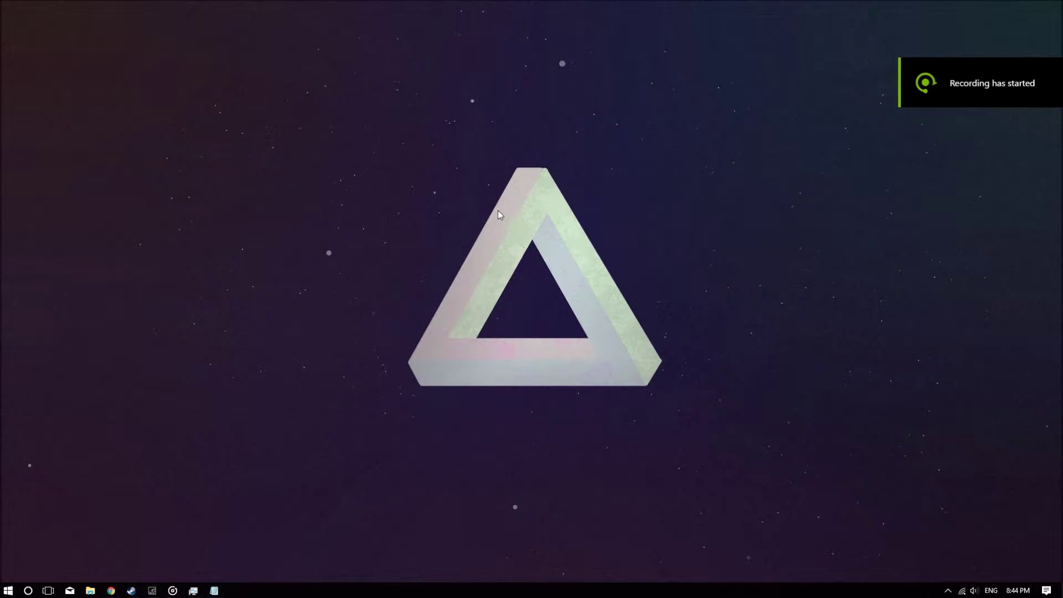
Create a new text document on the desktop from the desktop's New menu.
right_click(424, 182)
mouse_move(465, 301)
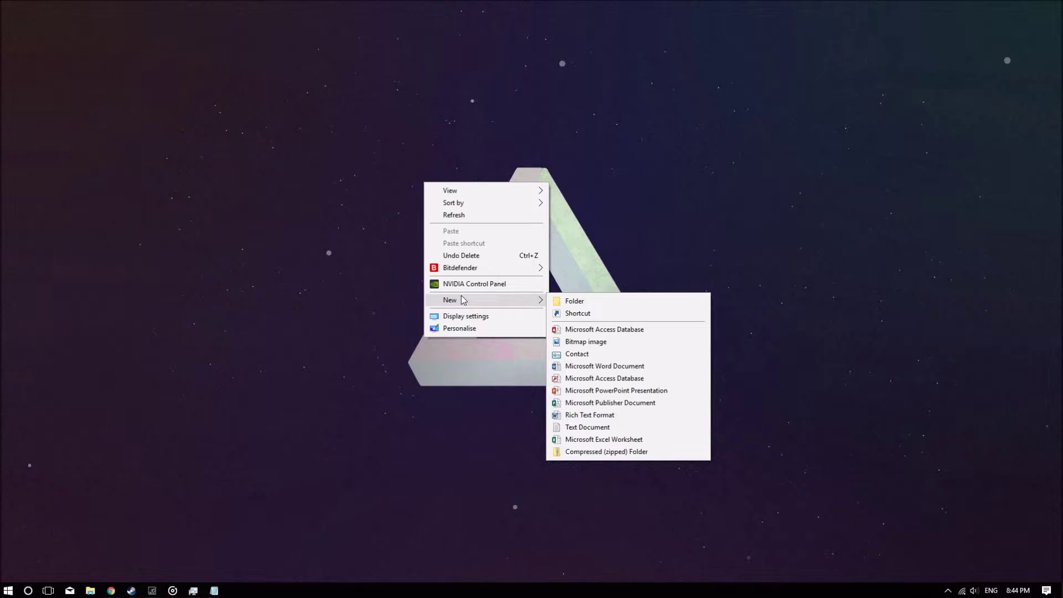
left_click(612, 213)
right_click(613, 211)
mouse_move(647, 299)
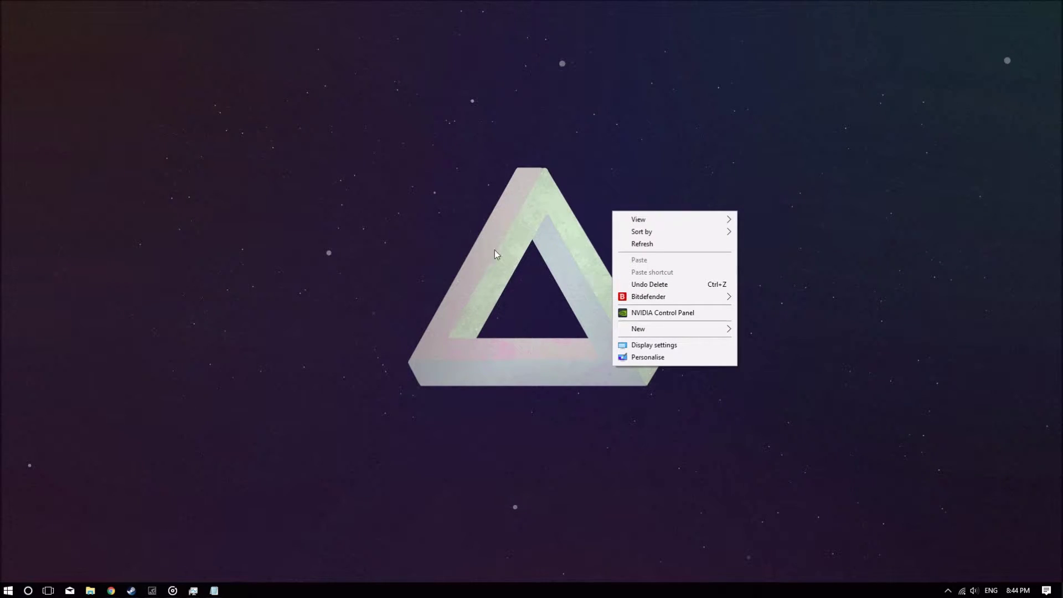
right_click(468, 214)
mouse_move(532, 332)
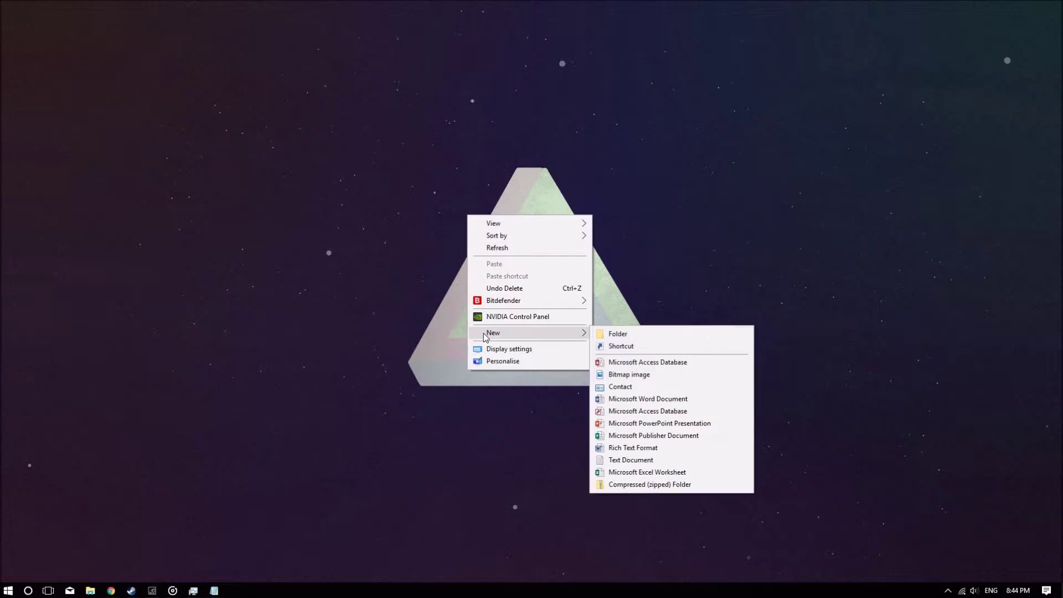
left_click(609, 461)
Name the new file bf1.txt and open it in Notepad.
type("bf1")
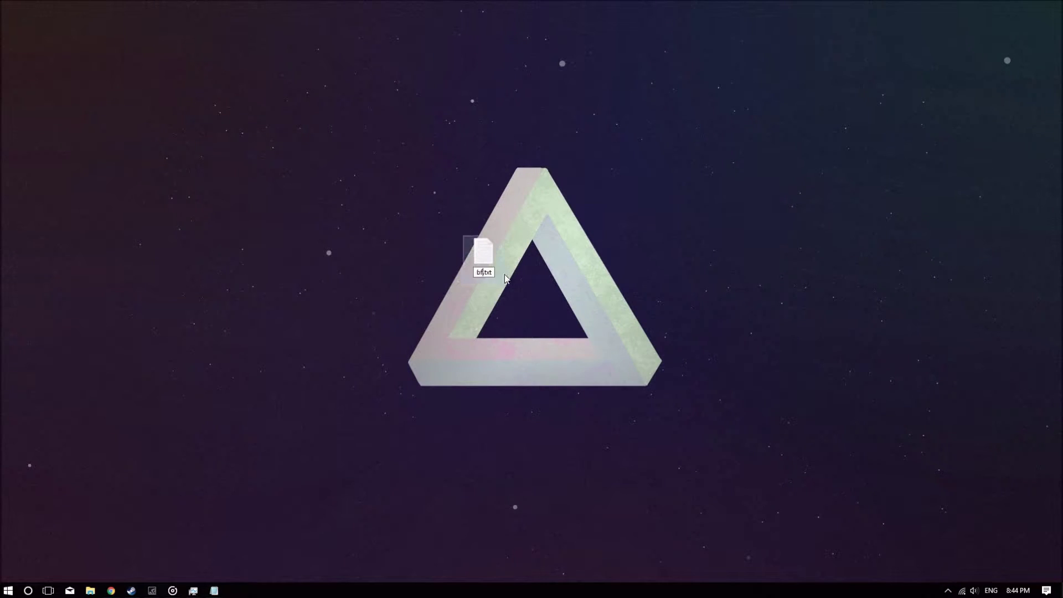
key("Return")
double_click(490, 241)
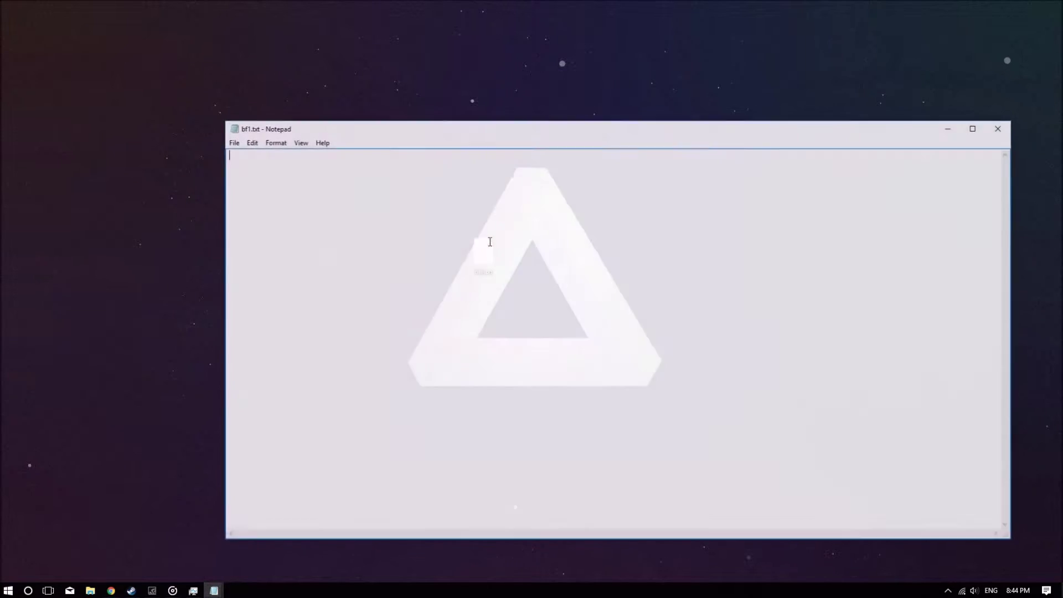
Paste the registry entry setting bf1.exe's CpuPriorityClass to dword:00000003, then close Notepad.
key("super+3")
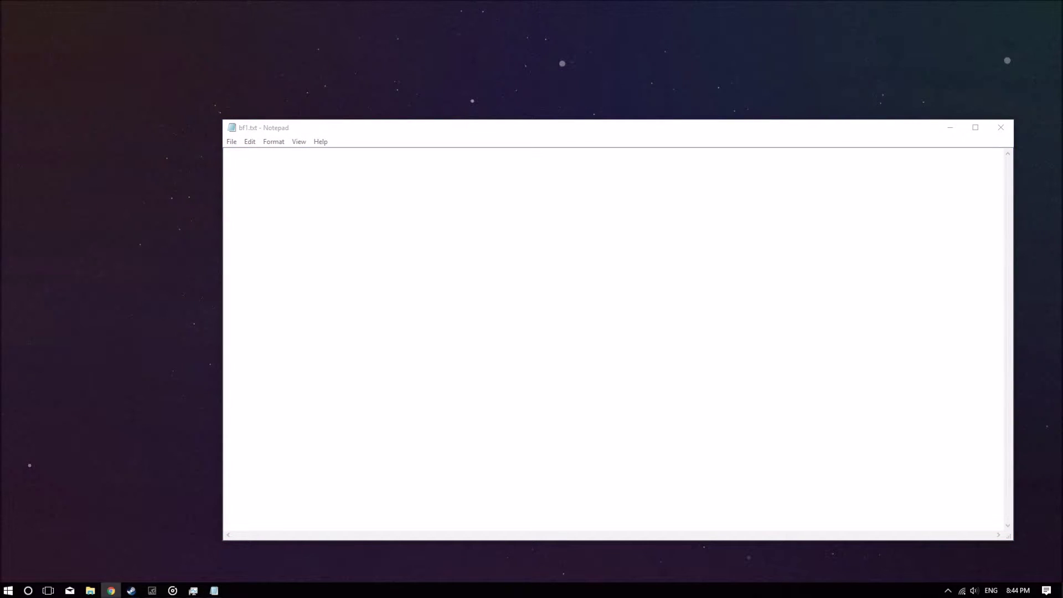
left_click(325, 161)
type("Windows Registry Editor Version 5.00  [HKEY_LOCAL_MACHINE\\SOFTWARE\\Microsoft\\Windows NT\\CurrentVersion\\Image File Execution Options\\bf1.exe\\PerfOptions] \"CpuPriorityClass\"=dword:00000003")
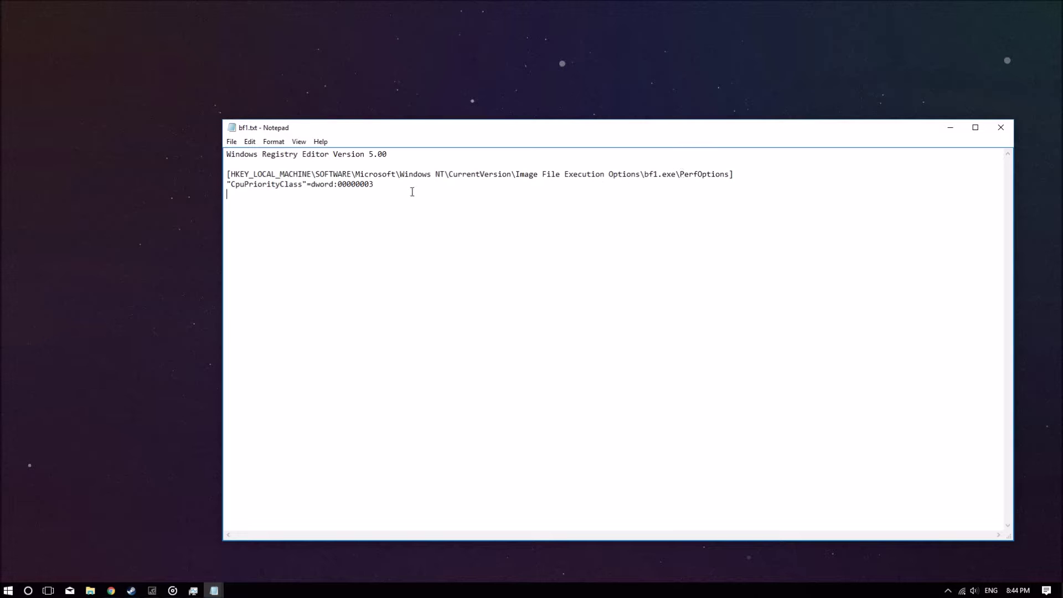
left_click(1001, 127)
Save bf1.txt, then rename it to bf1.reg and accept the extension change.
left_click(502, 303)
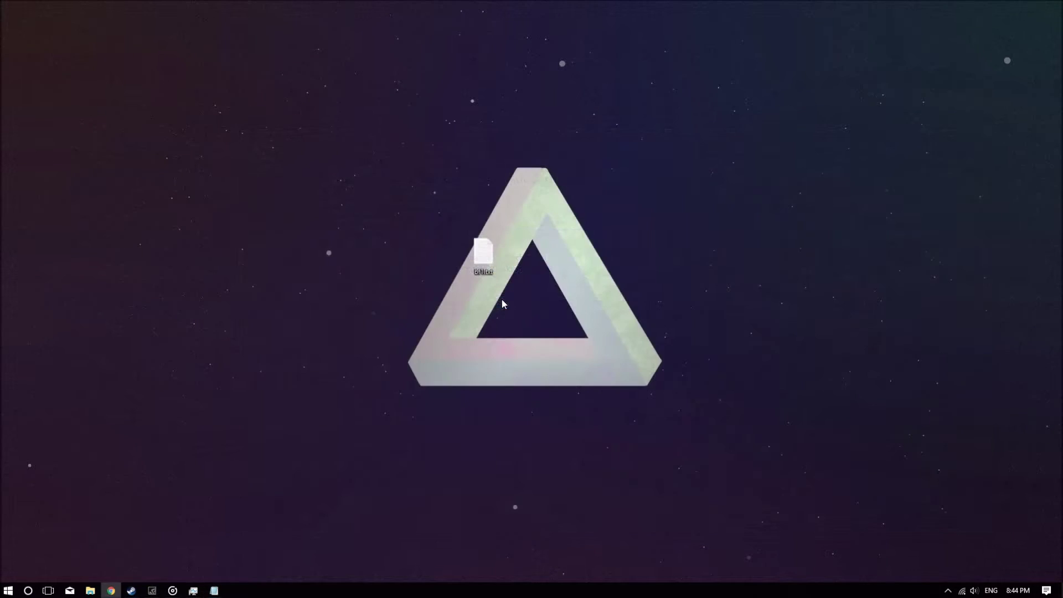
left_click(488, 263)
left_click(490, 273)
key("End")
key("BackSpace")
type("reg")
key("Return")
left_click(581, 301)
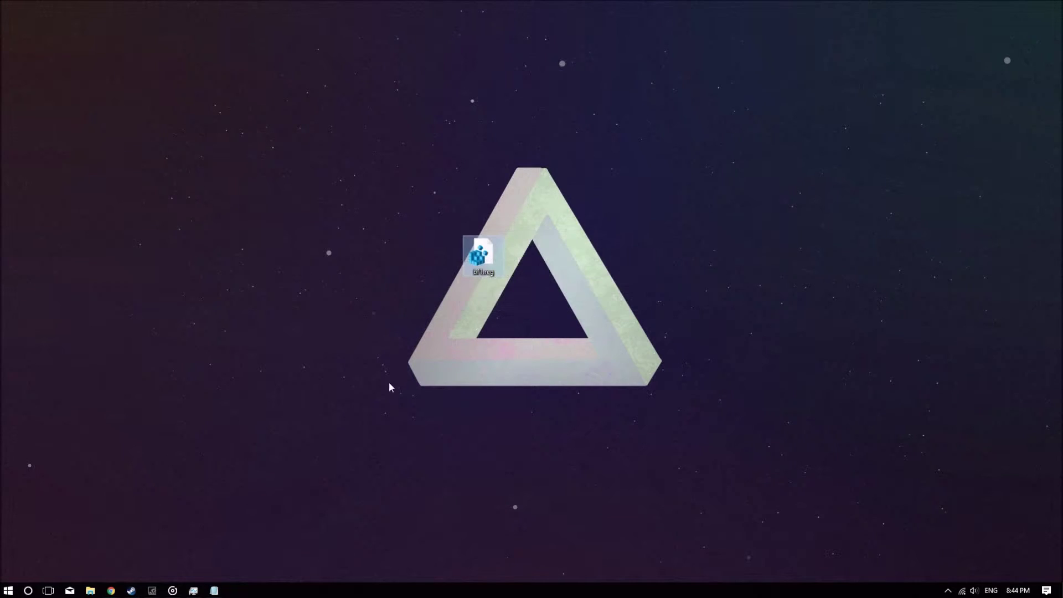
Toggle File name extensions off and back on in File Explorer, then close it.
left_click(88, 591)
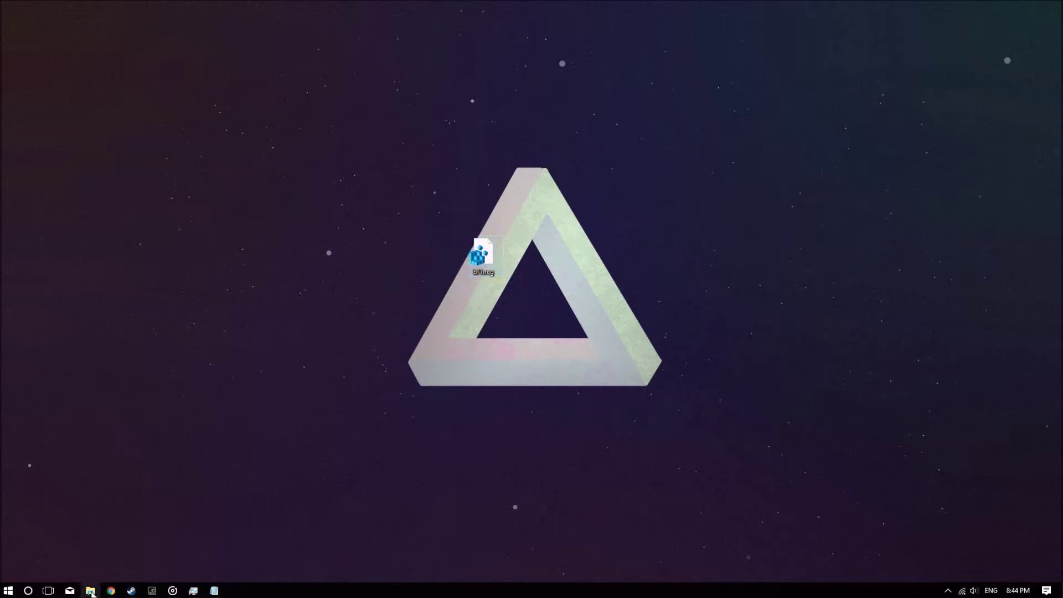
left_click(116, 22)
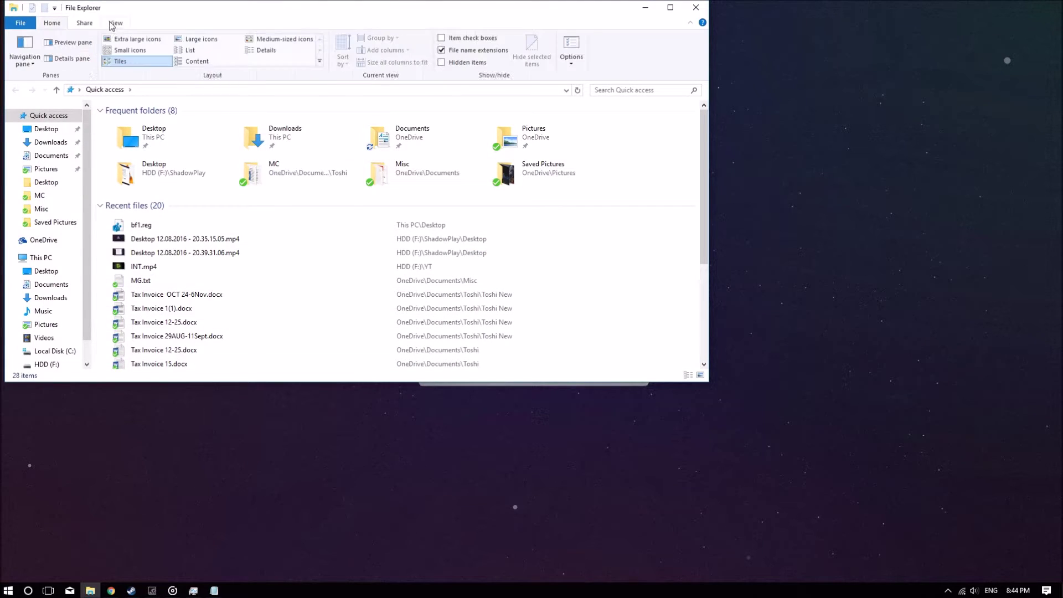
left_click(442, 51)
left_click(442, 51)
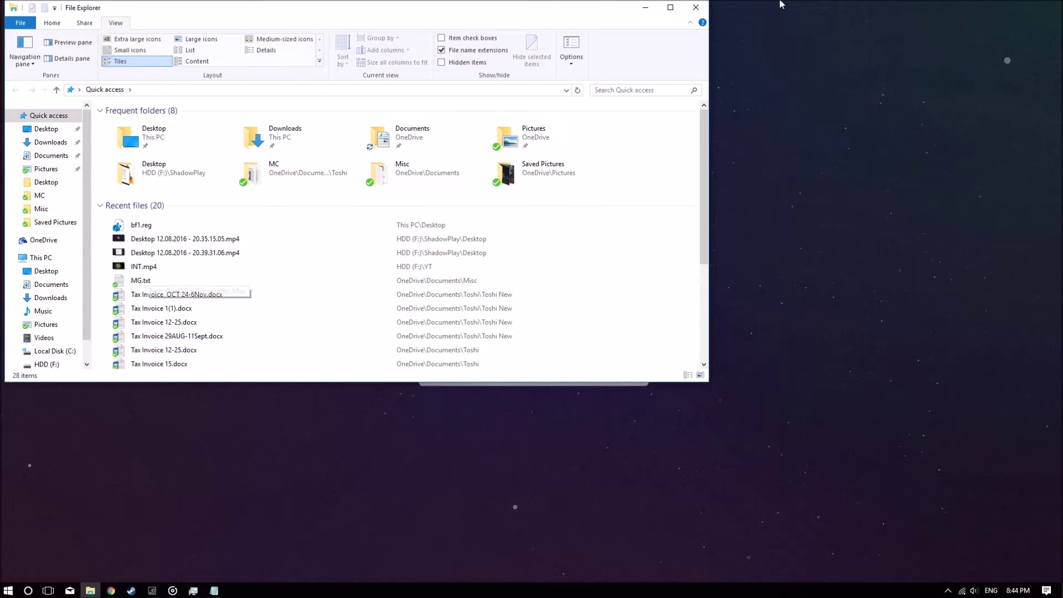
left_click(696, 8)
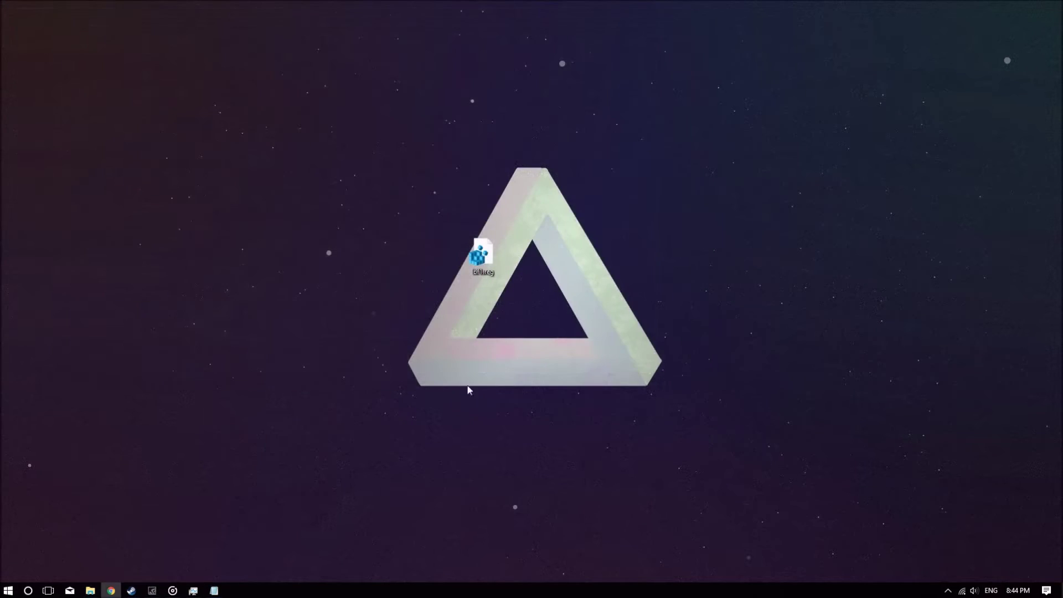
Merge bf1.reg into the registry, confirming the prompts and dismissing the success message.
double_click(487, 274)
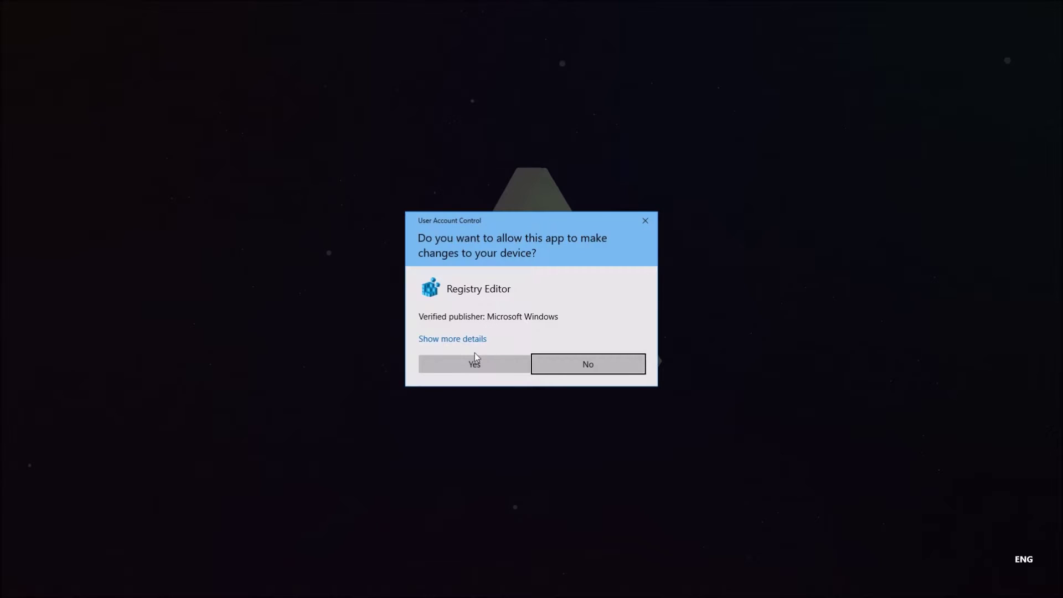
left_click(474, 363)
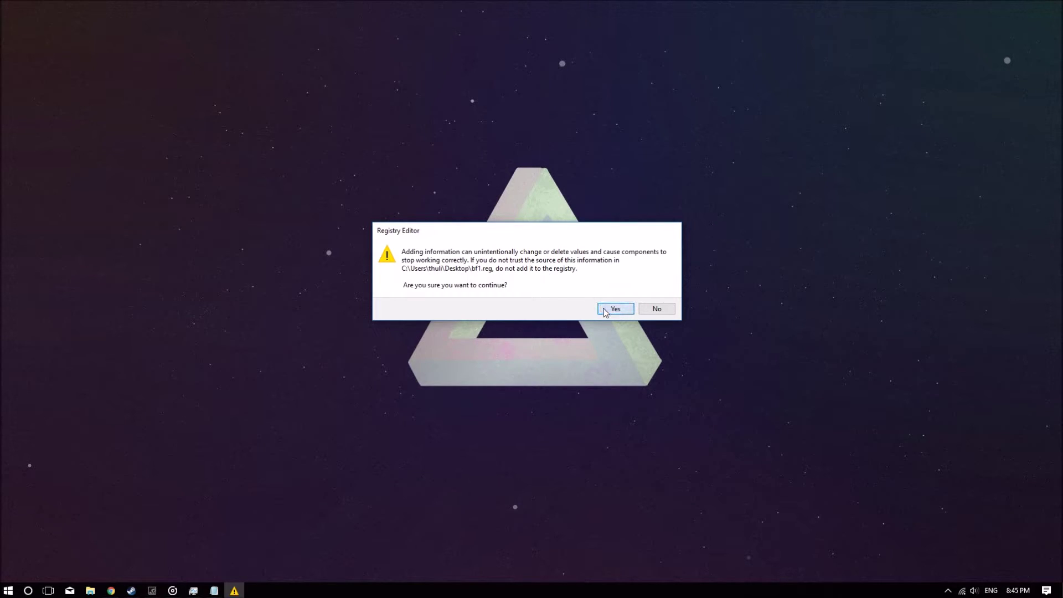
left_click(605, 313)
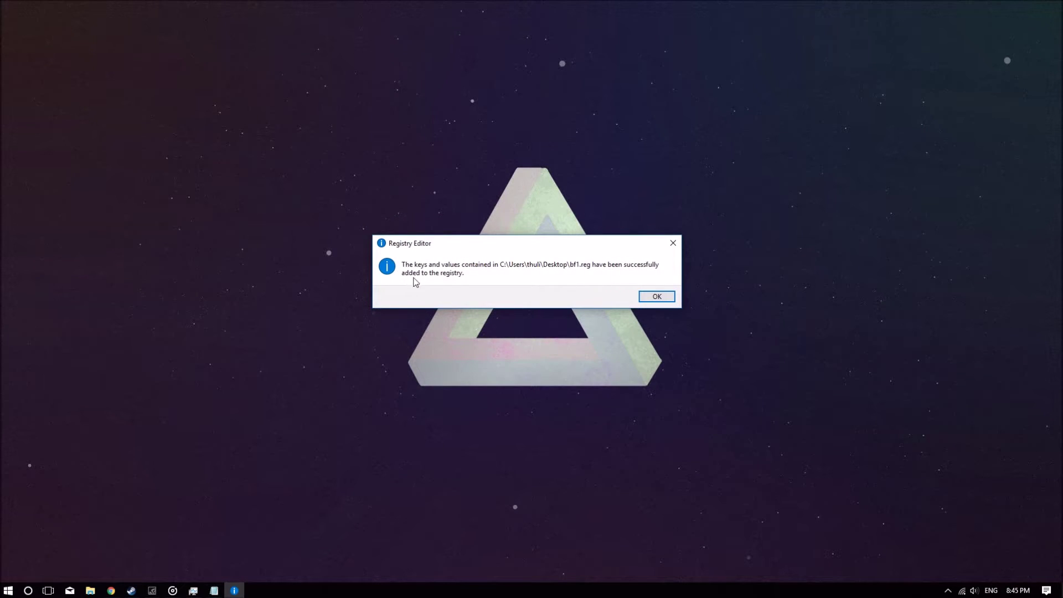
left_click(652, 300)
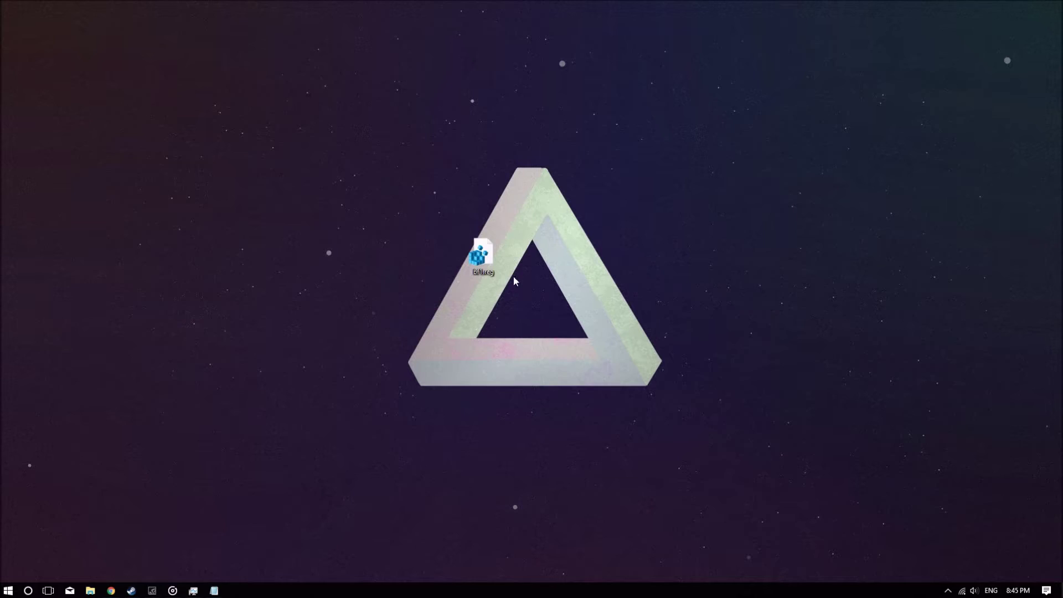
left_click_drag(515, 281, 451, 203)
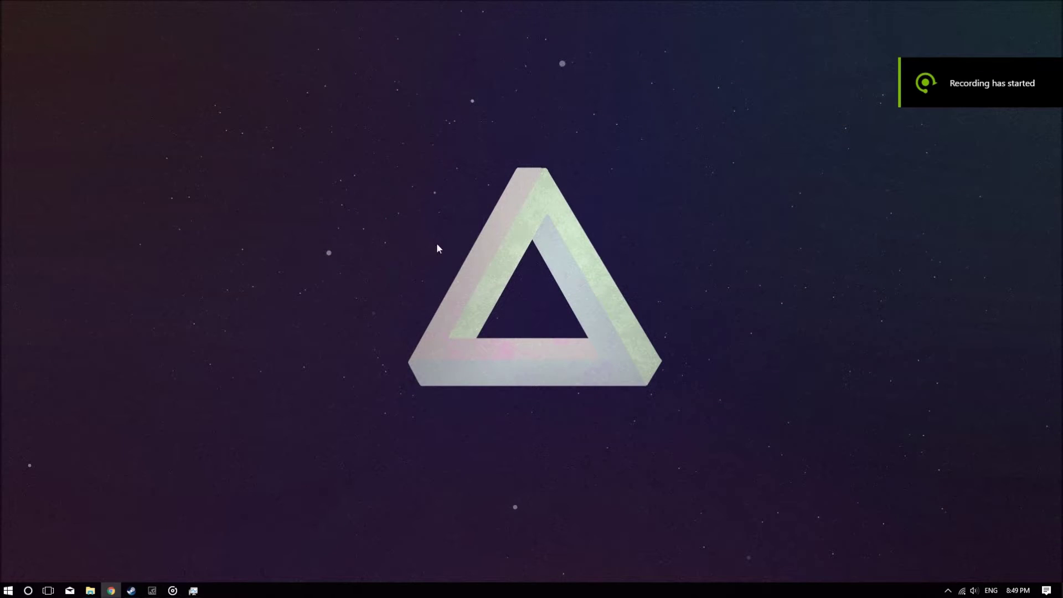
Open NVIDIA Control Panel's Manage 3D Settings, Program Settings, with Battlefield 1 selected.
right_click(427, 232)
left_click(452, 335)
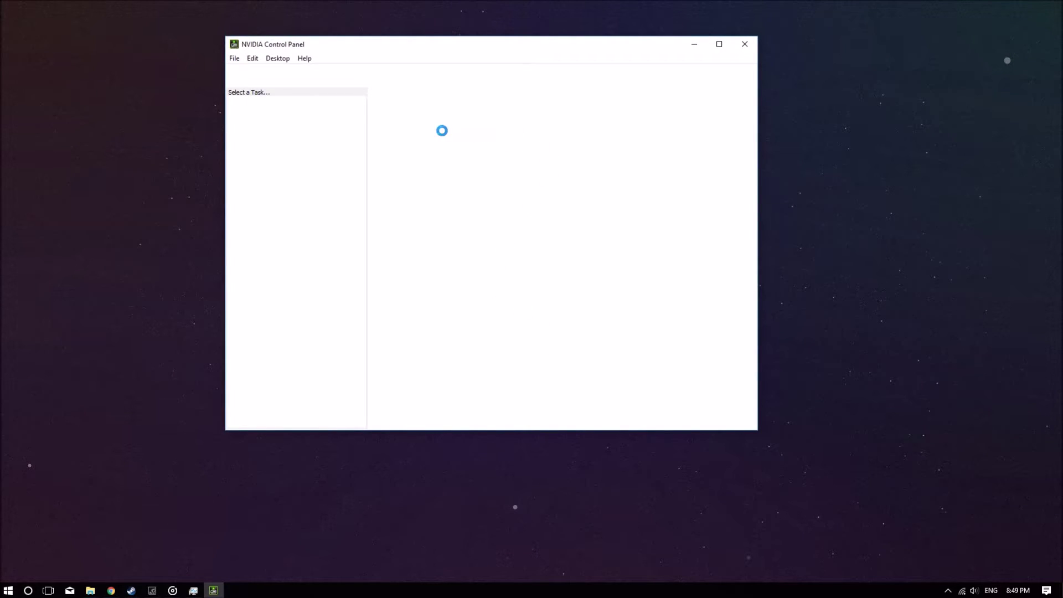
left_click(313, 114)
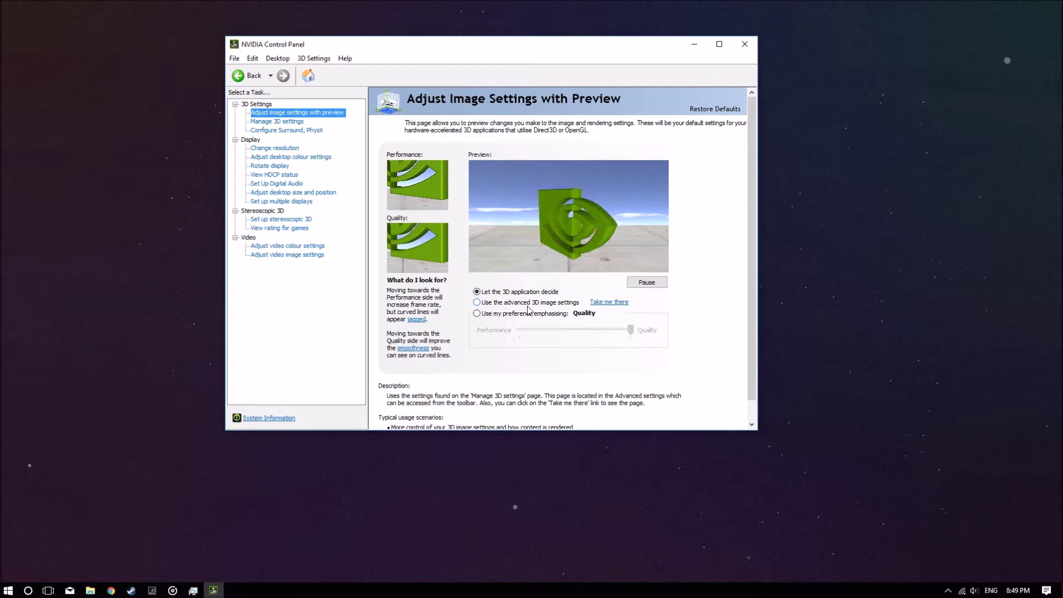
left_click(529, 302)
left_click(609, 302)
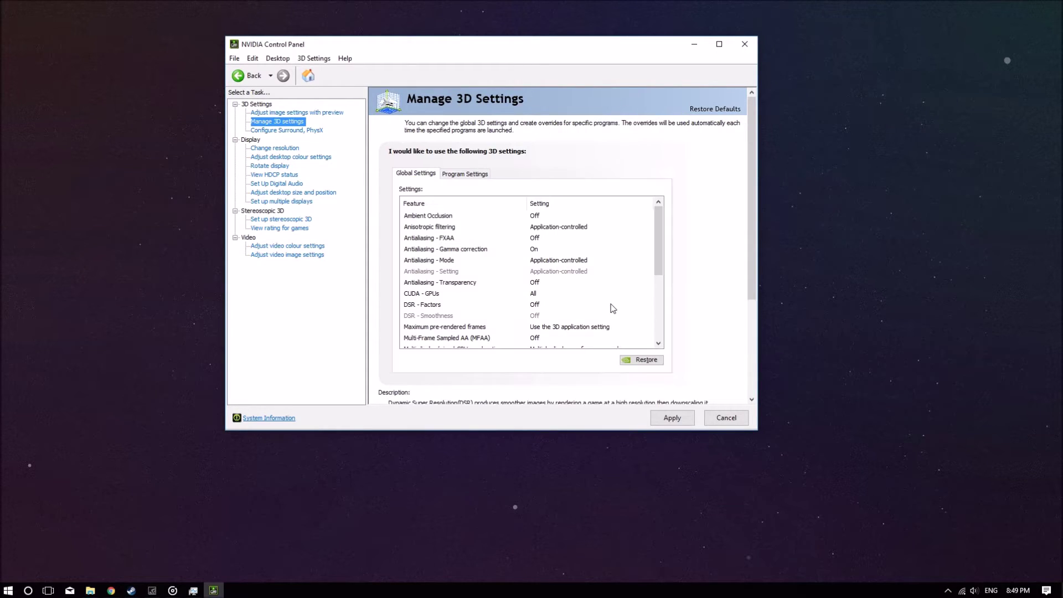
left_click(459, 174)
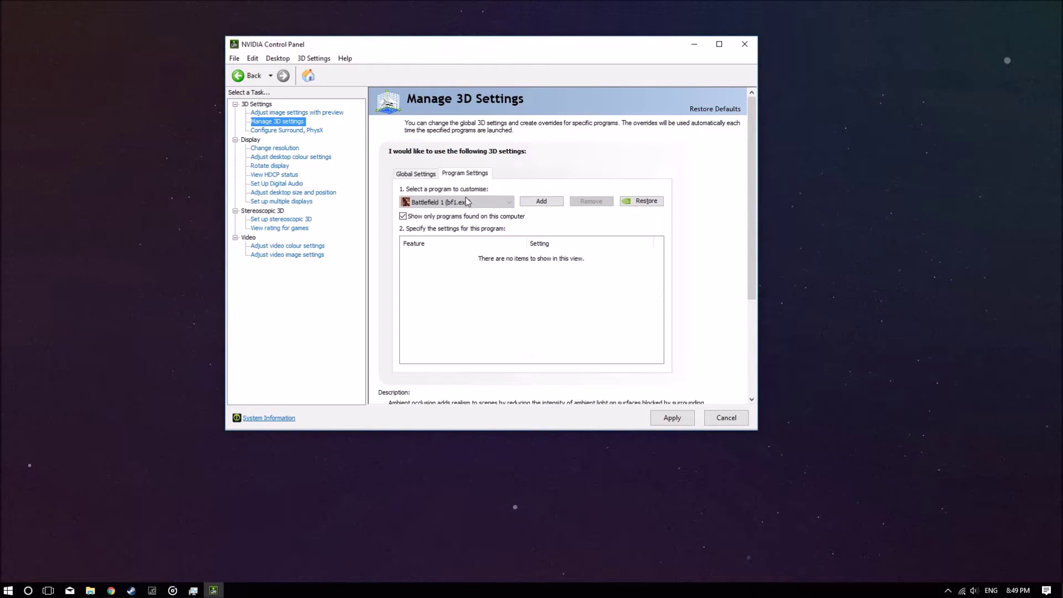
left_click(466, 197)
left_click(490, 213)
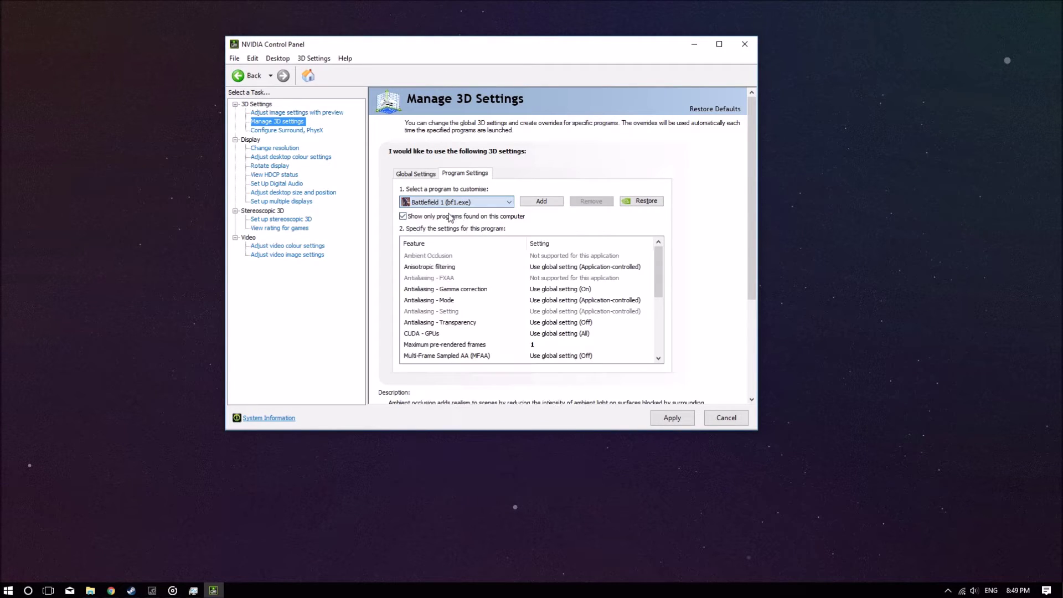
Browse from the Add dialog to C:\Program Files (x86)\Origin Games\Battlefield 1, then cancel back to the list.
left_click(540, 202)
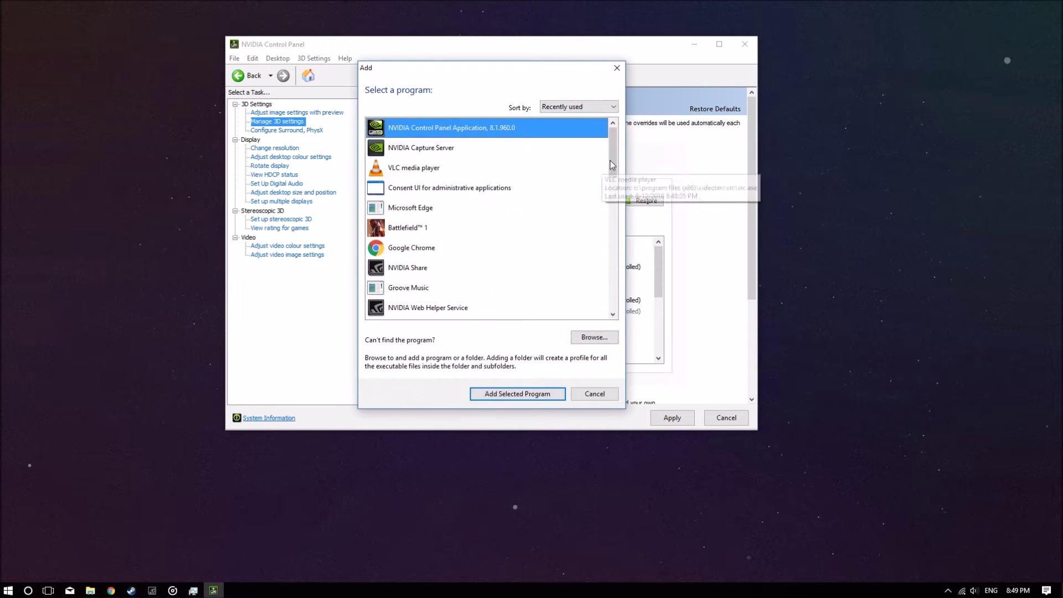
scroll(609, 167, "down", 4)
scroll(606, 221, "up", 4)
scroll(603, 194, "down", 3)
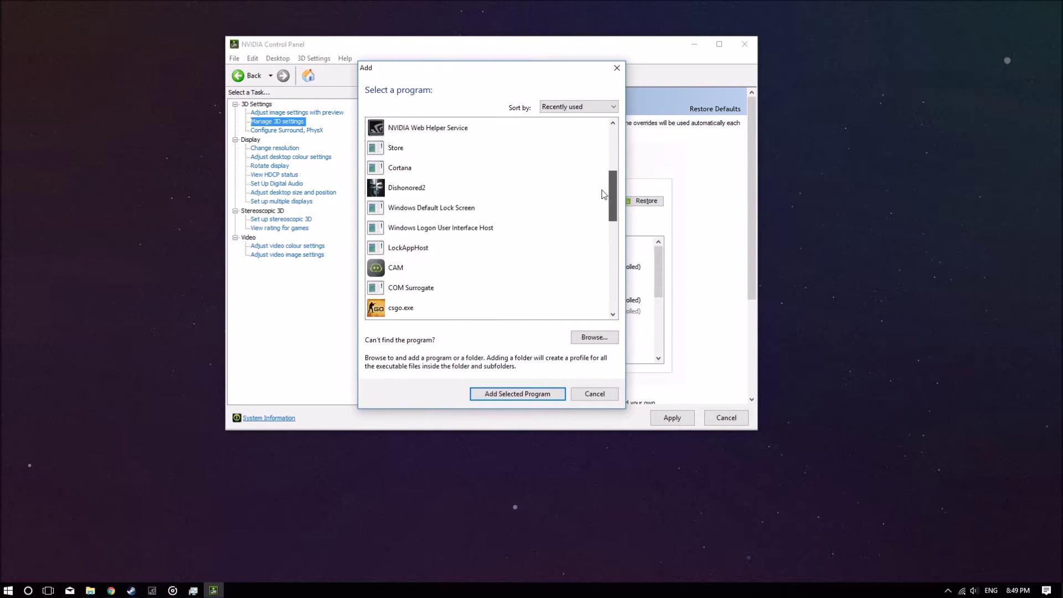
scroll(602, 194, "down", 4)
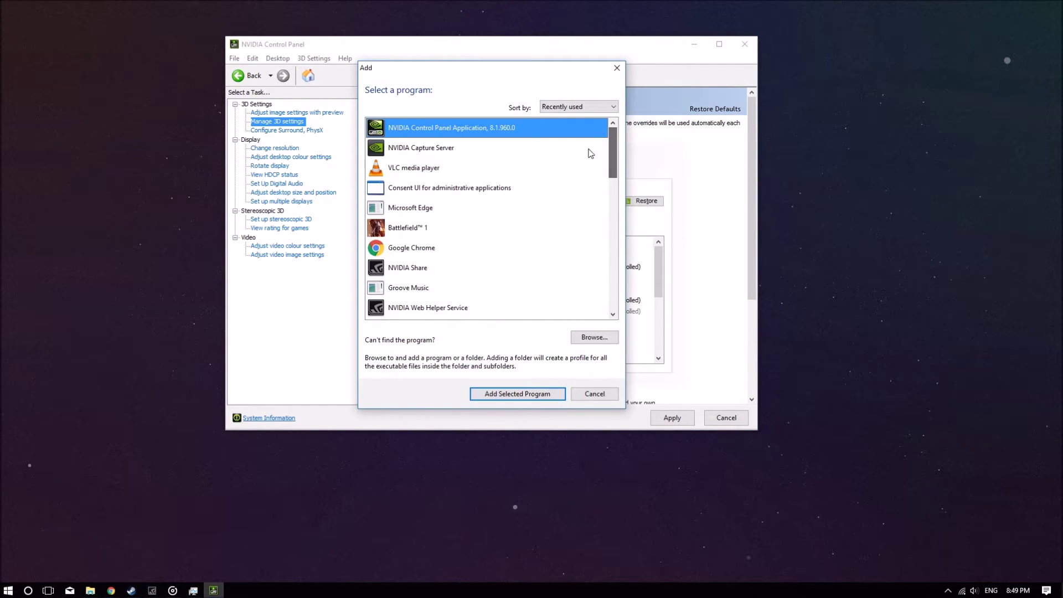
left_click(593, 337)
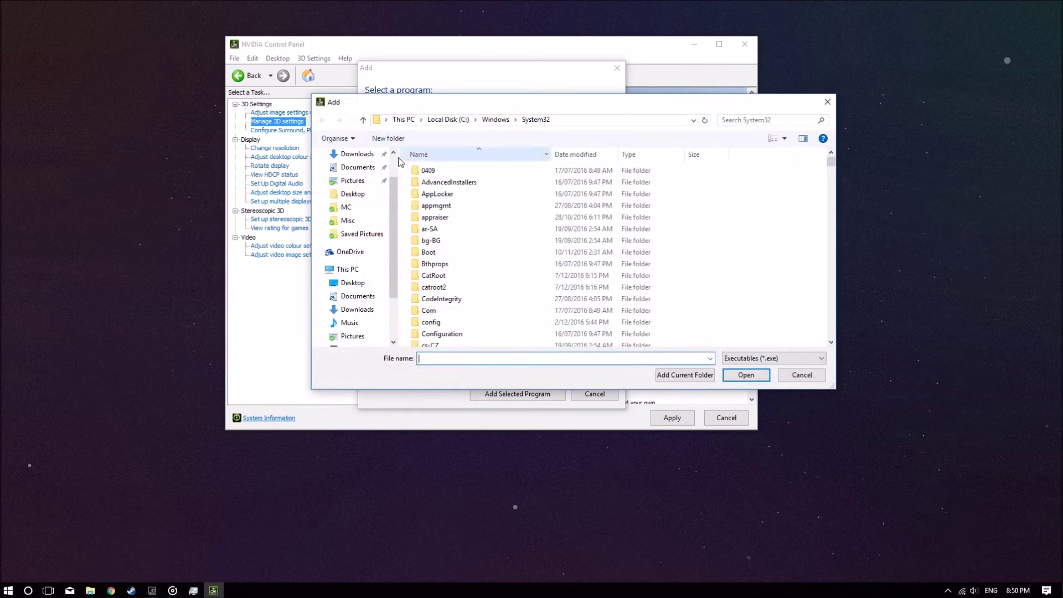
scroll(366, 249, "down", 3)
left_click(359, 296)
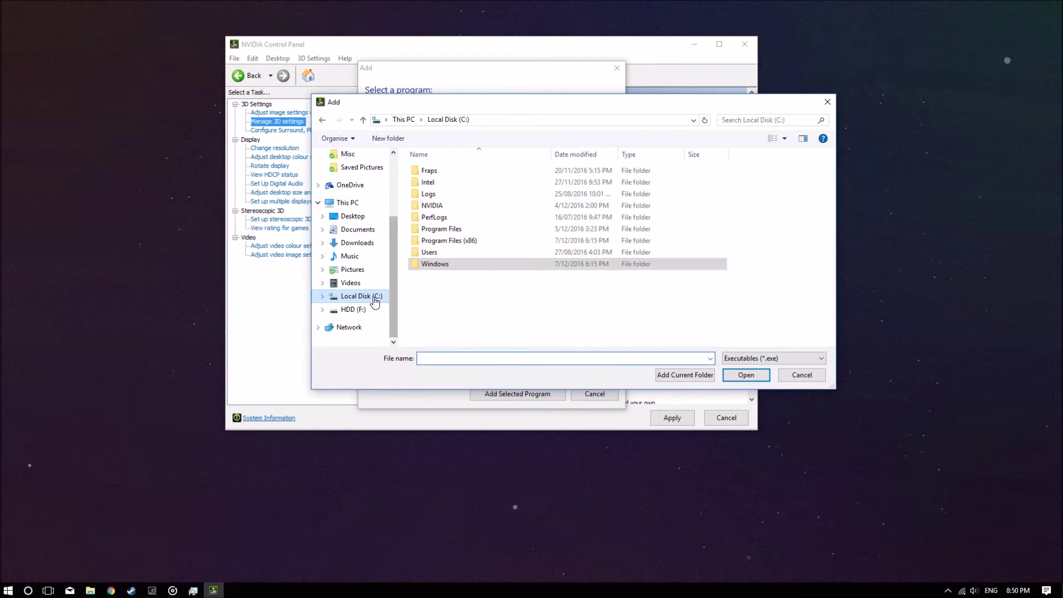
double_click(445, 240)
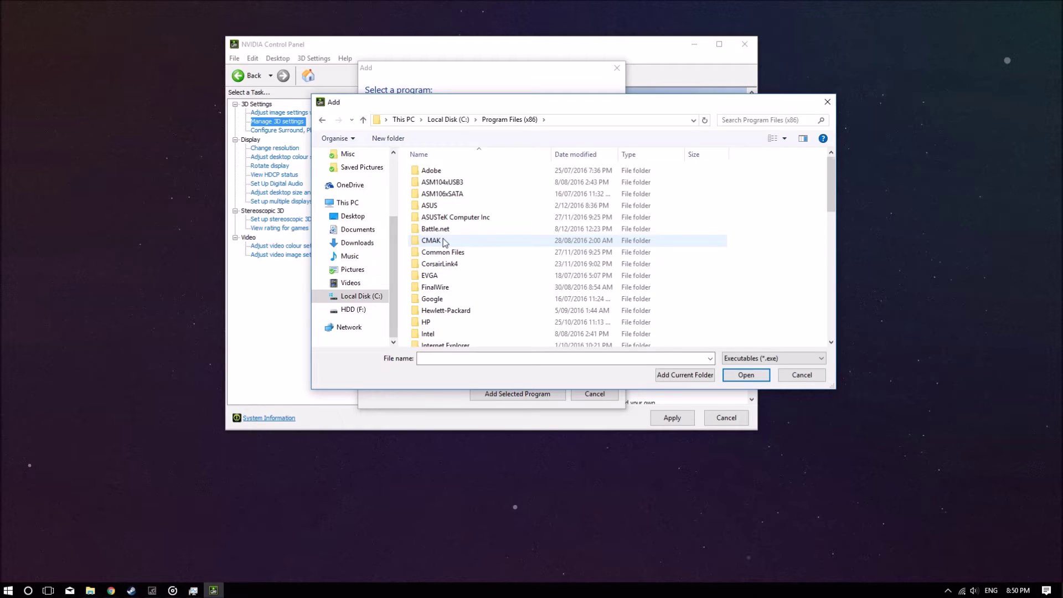
key("o")
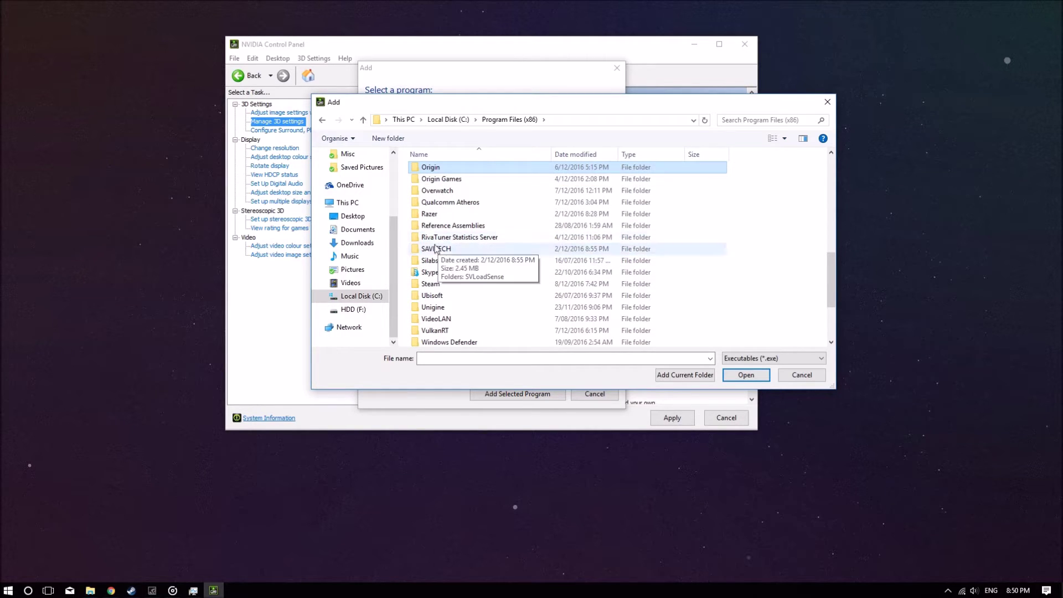
double_click(438, 178)
double_click(430, 170)
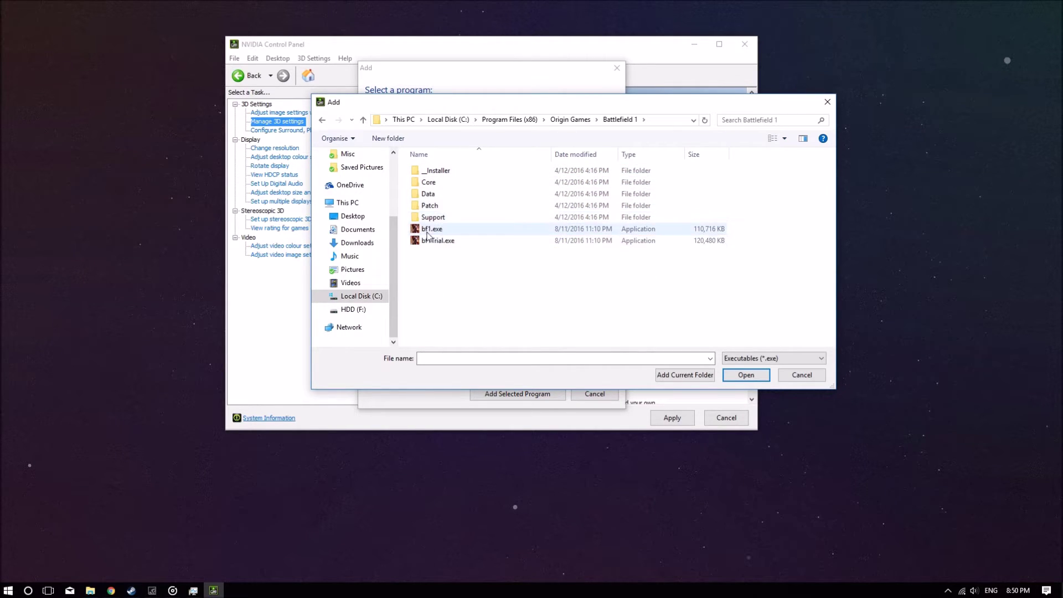
left_click(802, 374)
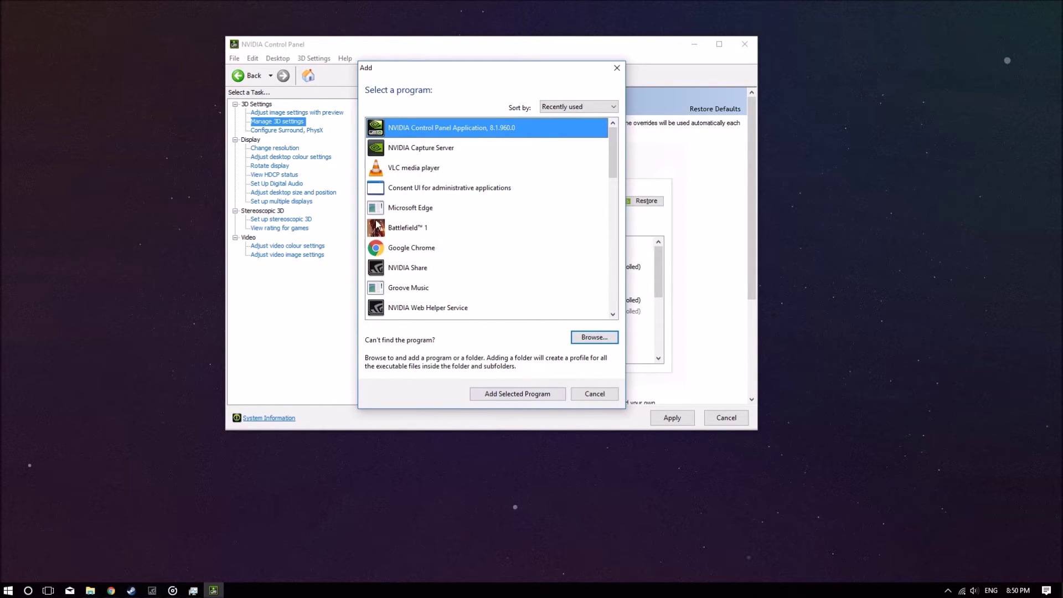
Add Battlefield 1 as the program to customise and scroll its feature list.
left_click(431, 228)
left_click(537, 395)
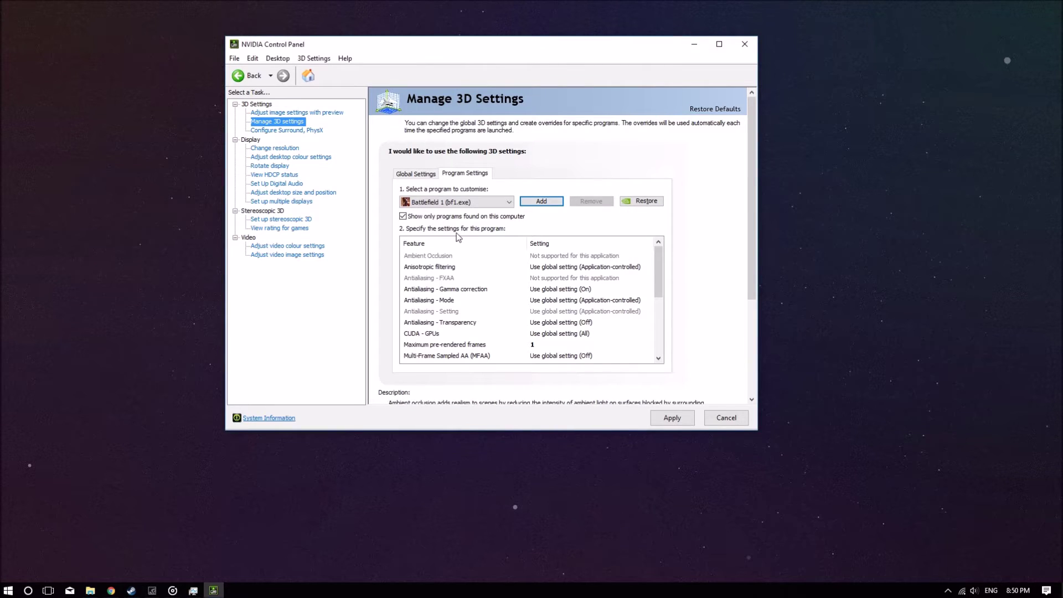
left_click_drag(655, 272, 651, 302)
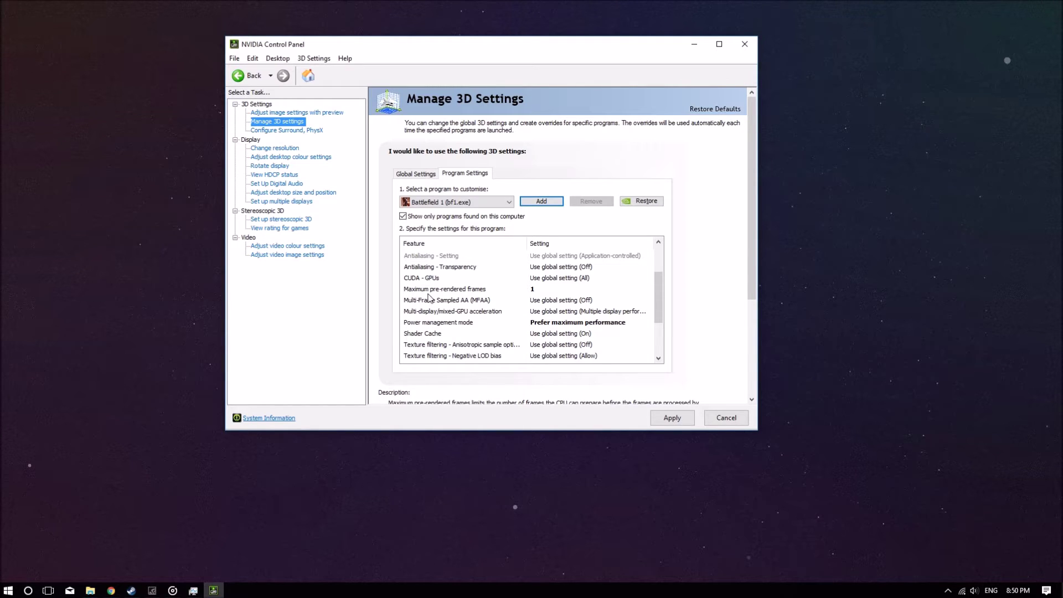
left_click_drag(656, 303, 656, 323)
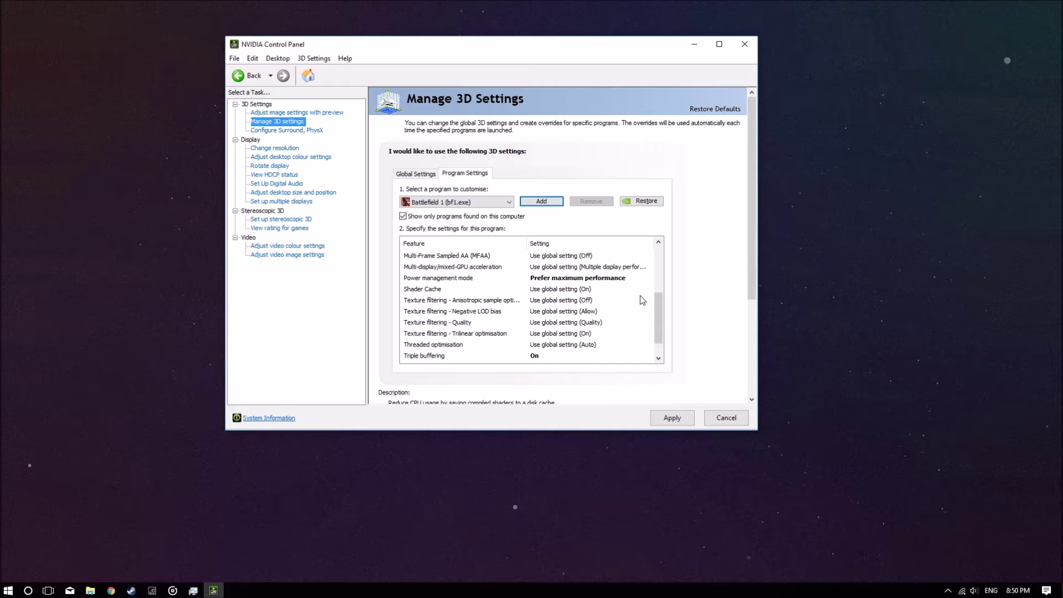
Inspect the Negative LOD bias and Threaded optimisation options, leaving both unchanged.
left_click(651, 310)
left_click(658, 318)
left_click_drag(661, 318, 654, 340)
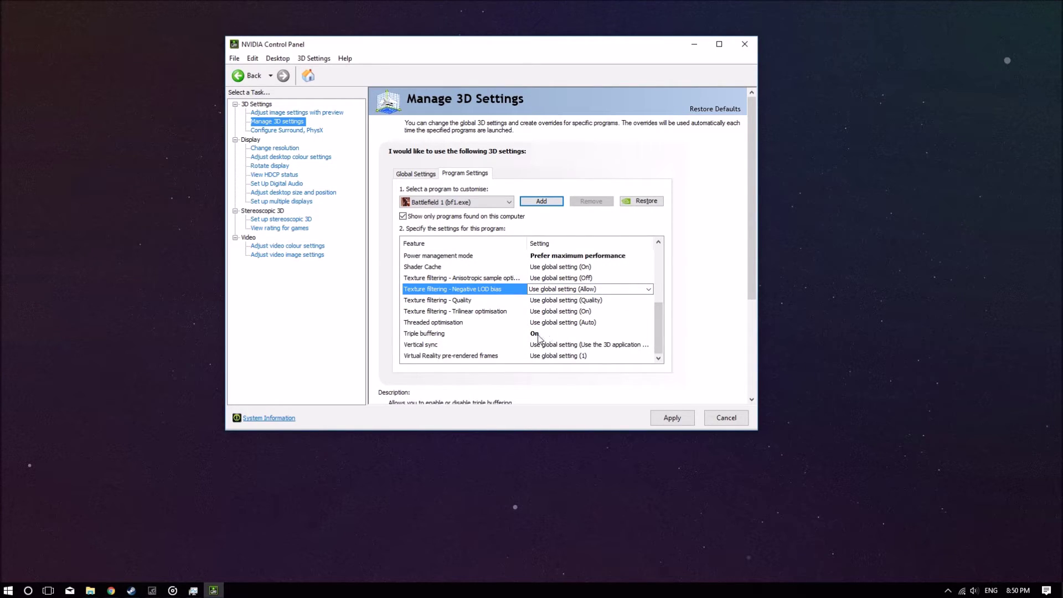
left_click(653, 326)
left_click(664, 322)
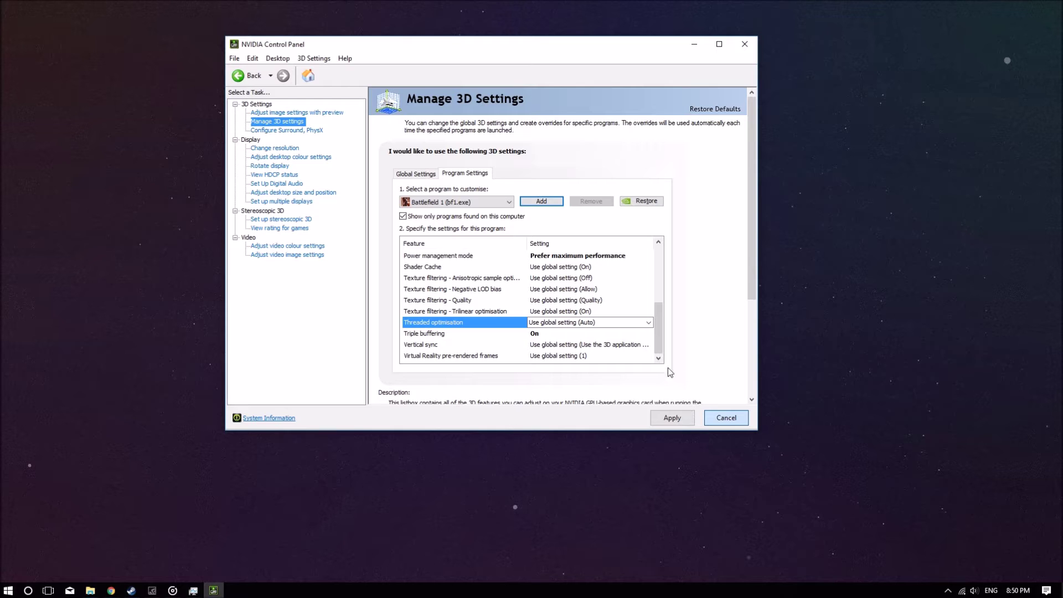
Discard unsaved NVIDIA settings, close the Control Panel, and refresh the desktop.
left_click(721, 419)
left_click(745, 44)
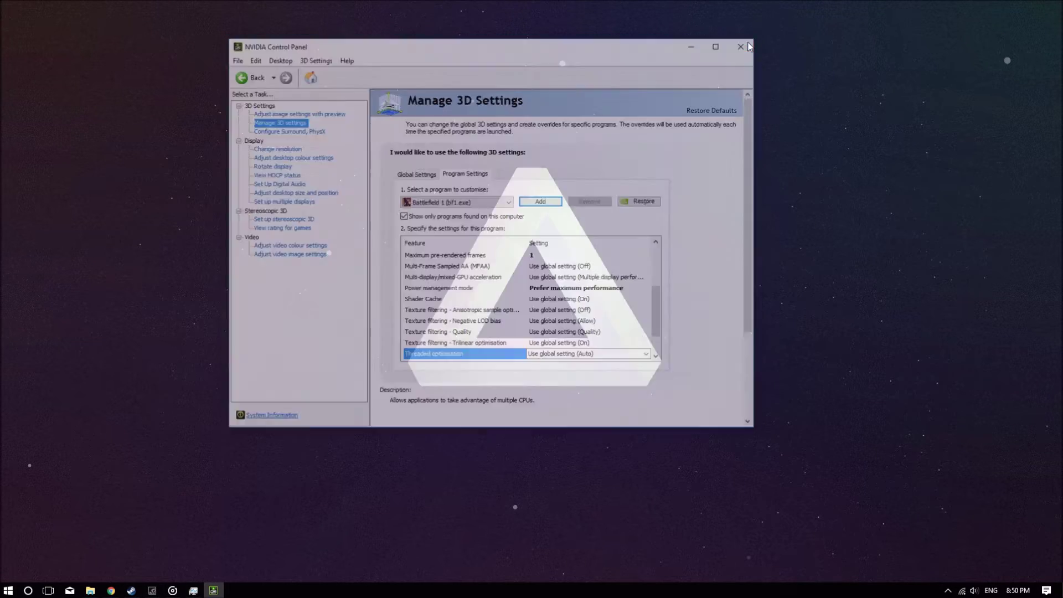
right_click(485, 239)
left_click(517, 271)
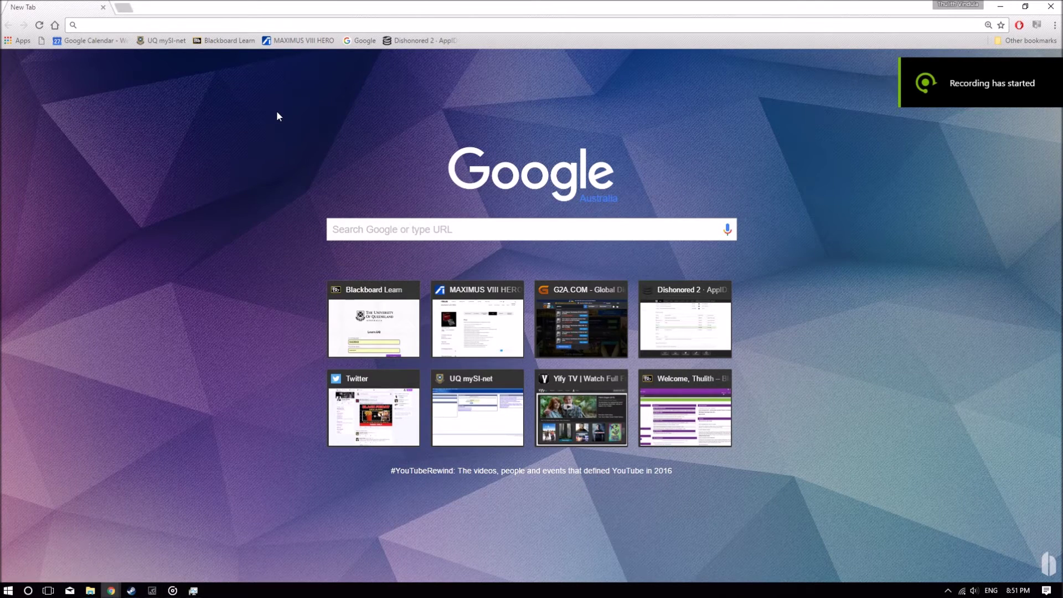
Search 'nvidia inspector' and download NVIDIA Profile Inspector 2.1.2.0 from Guru3D.
type("nvidia ins")
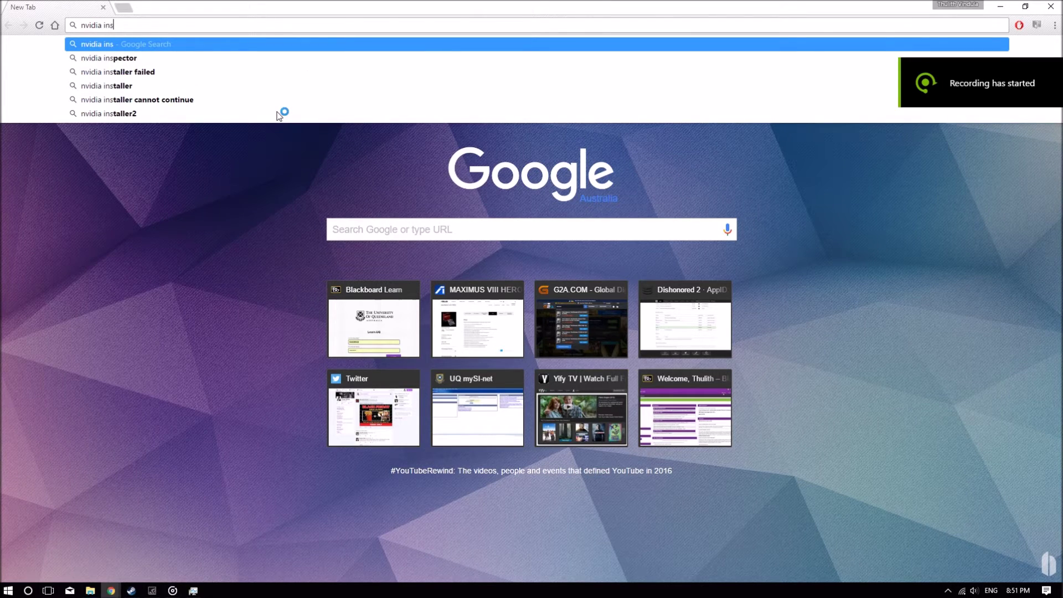
key("Down")
key("Return")
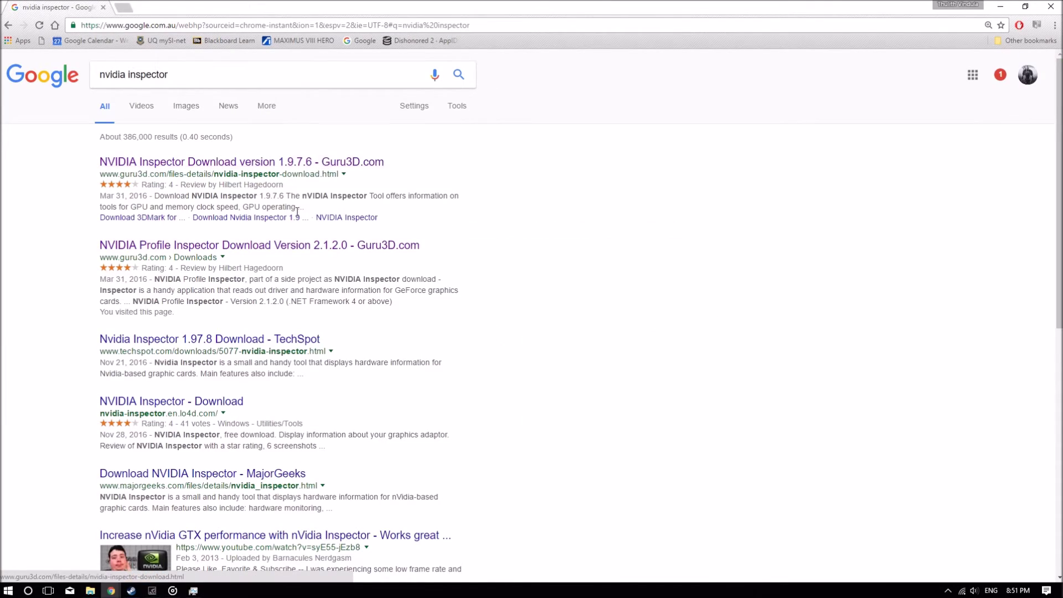
left_click(323, 249)
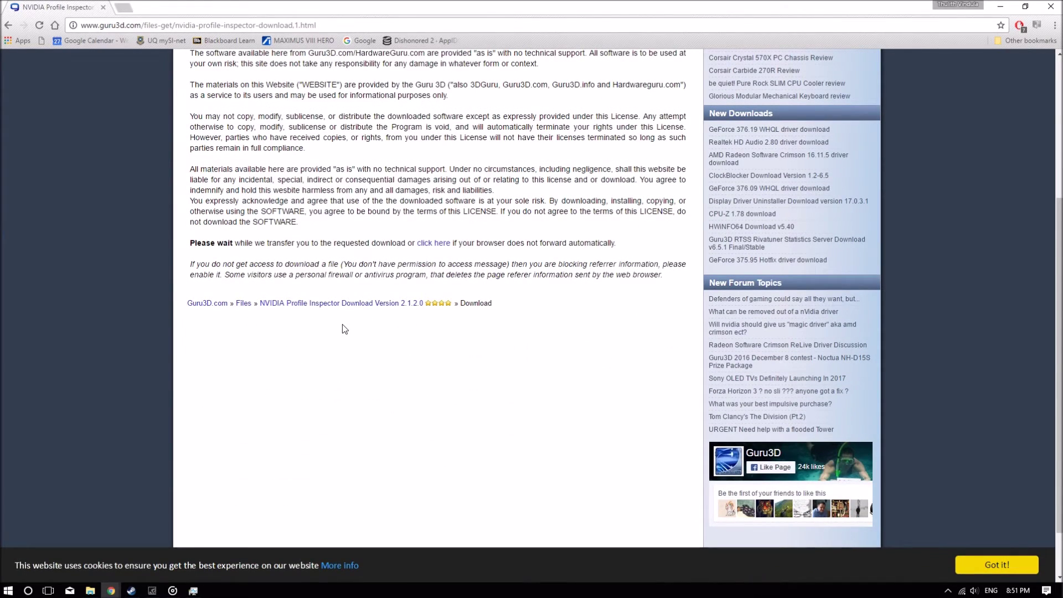
scroll(341, 323, "up", 2)
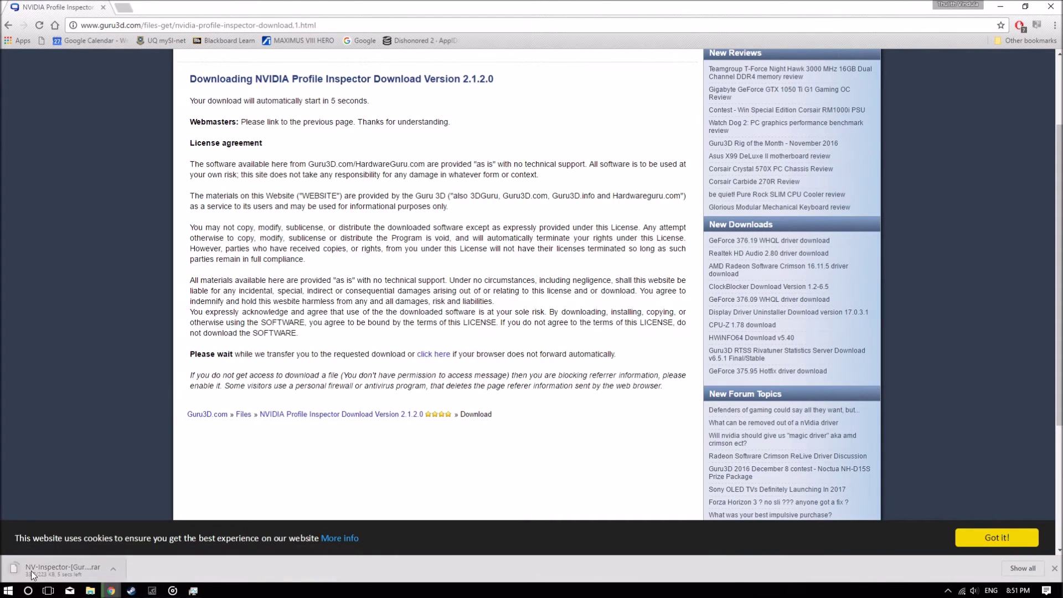
left_click(116, 568)
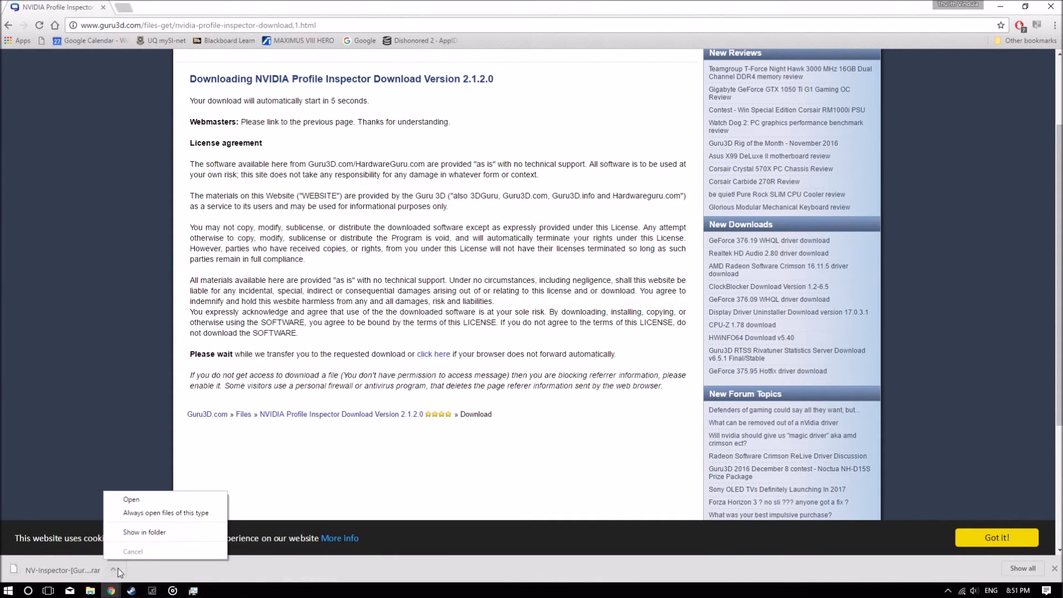
Extract the downloaded NV-Inspector archive in Downloads into its own folder with 7-Zip.
left_click(135, 536)
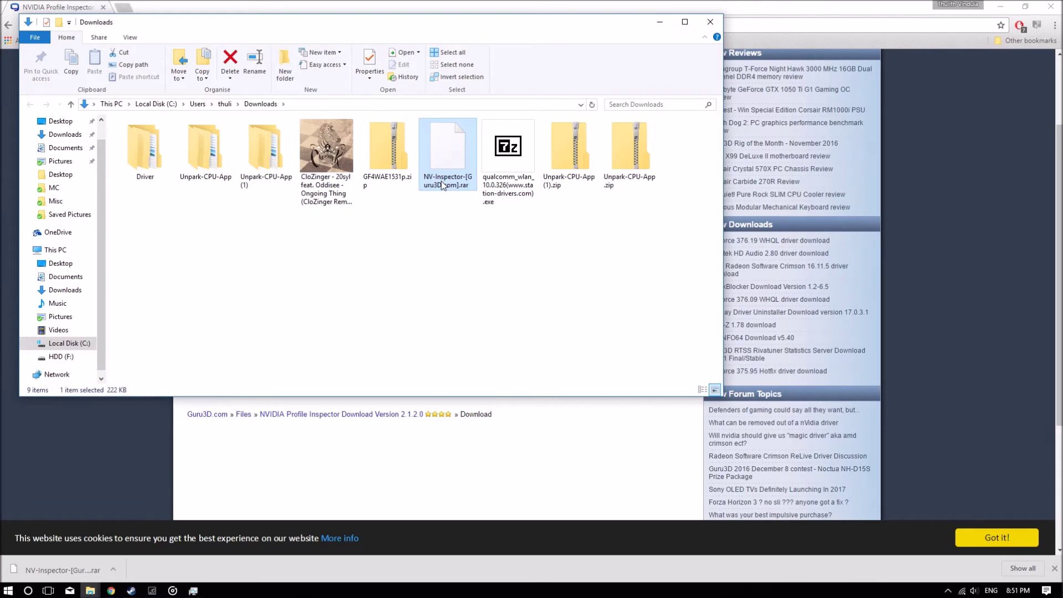
right_click(443, 185)
mouse_move(473, 200)
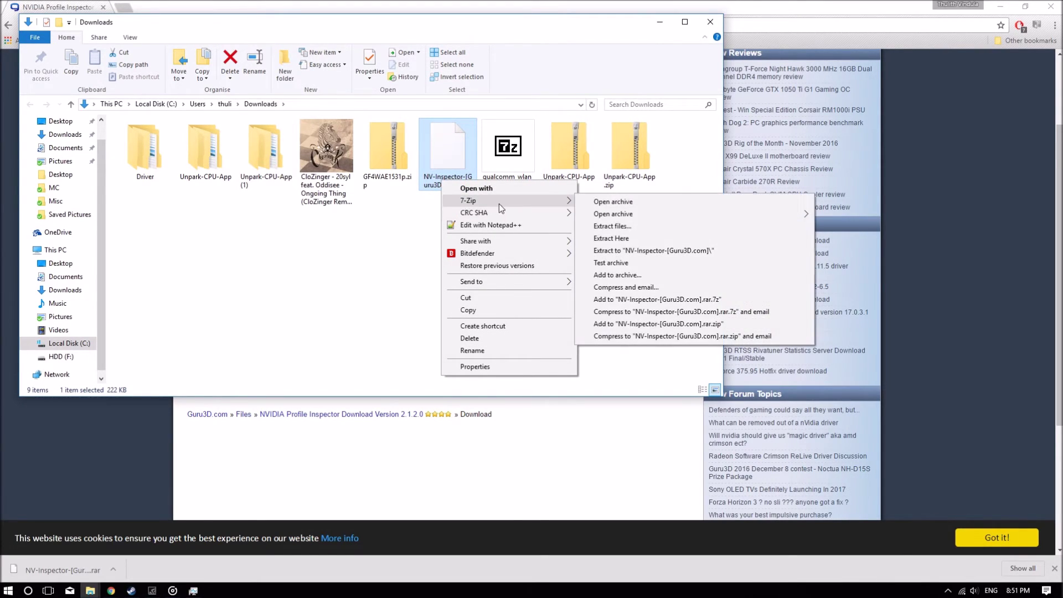
left_click(632, 224)
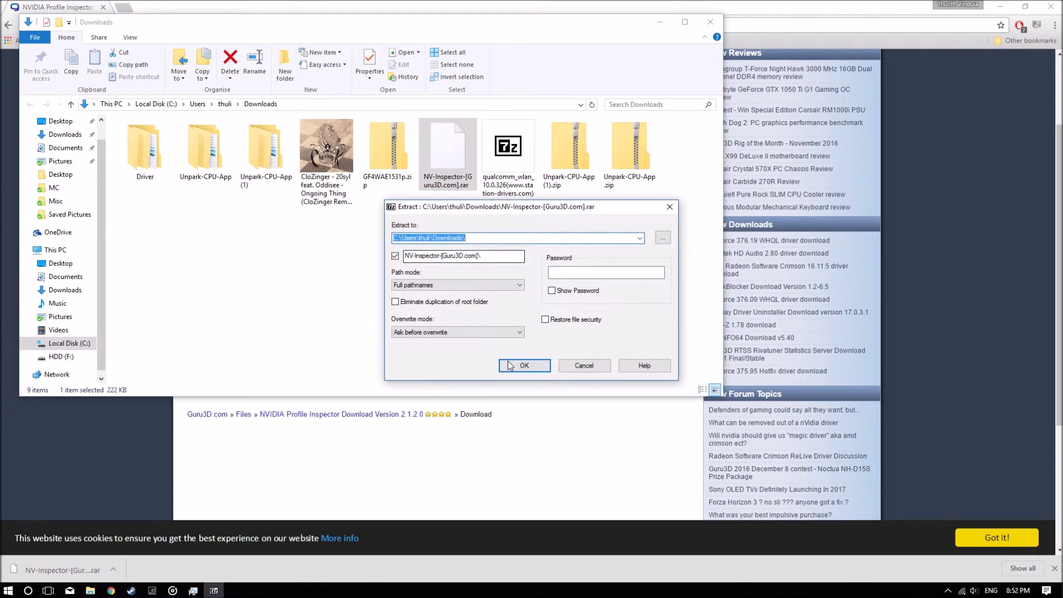
left_click(509, 365)
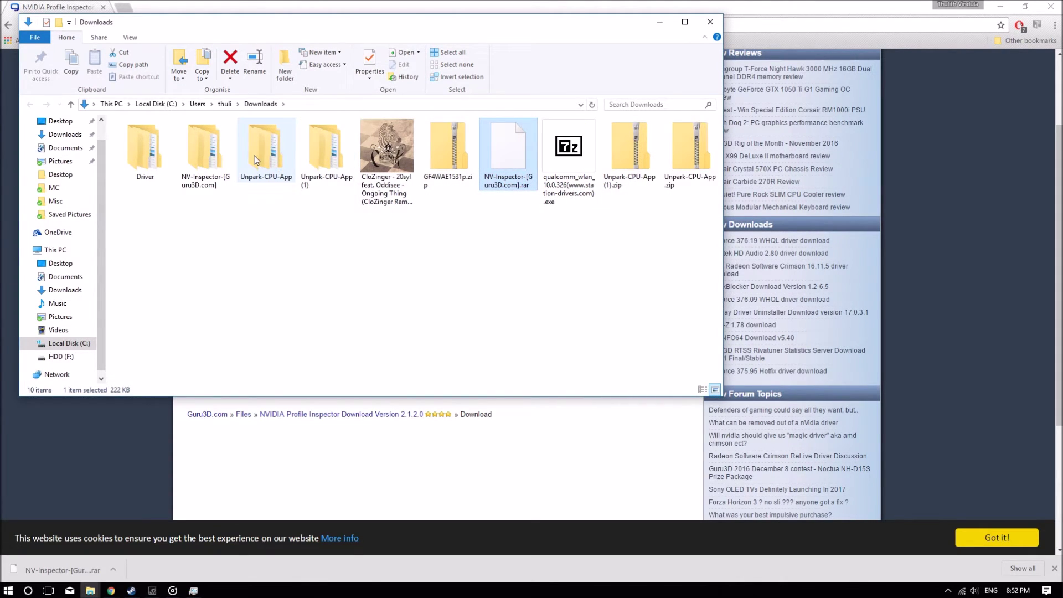
Launch nvidiaInspector.exe from the extracted NV-Inspector-[Guru3D.com] > Guru3D.com folder.
double_click(203, 145)
double_click(190, 138)
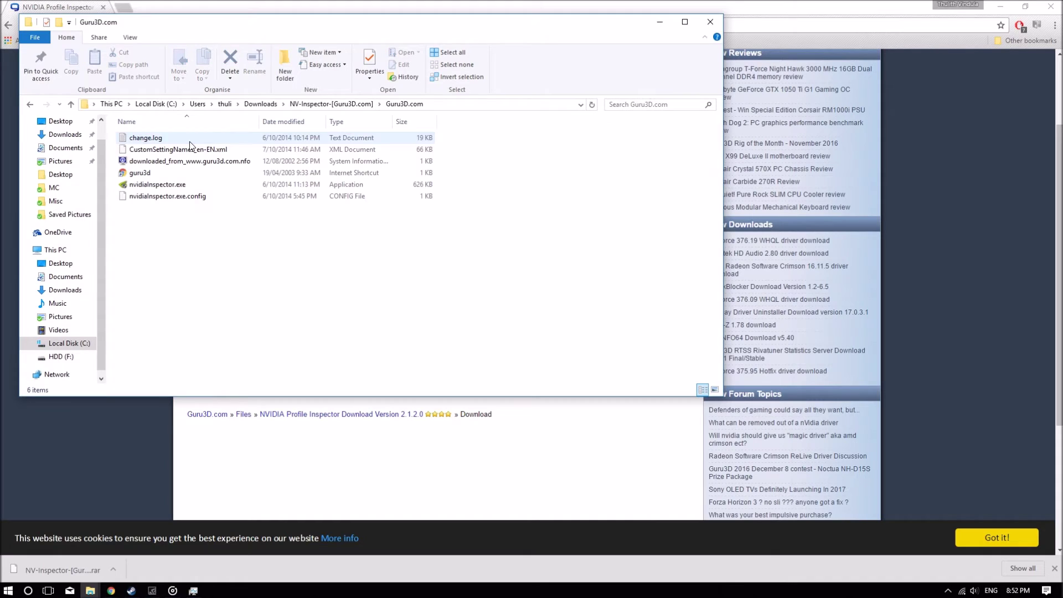
double_click(148, 186)
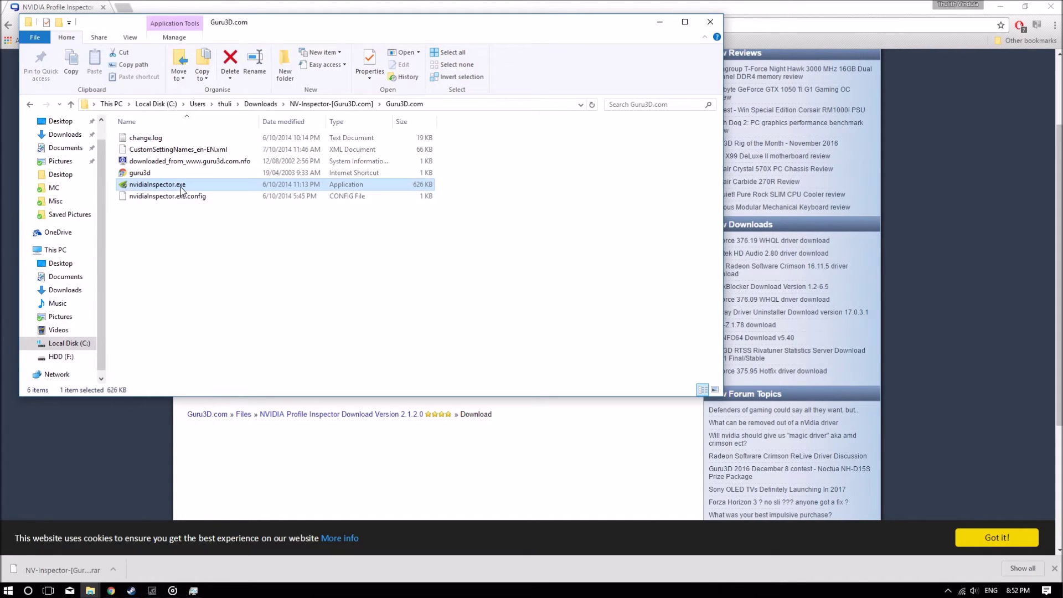
Allow NVIDIA Inspector to run as administrator and load the Battlefield 1 driver profile by searching 'battlef'.
left_click(480, 368)
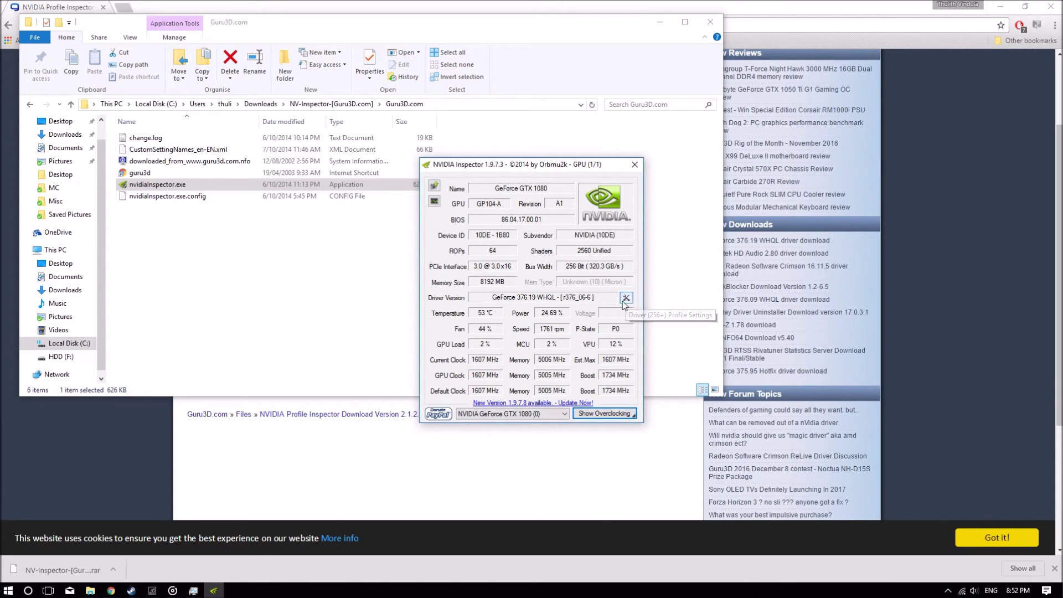
left_click(626, 298)
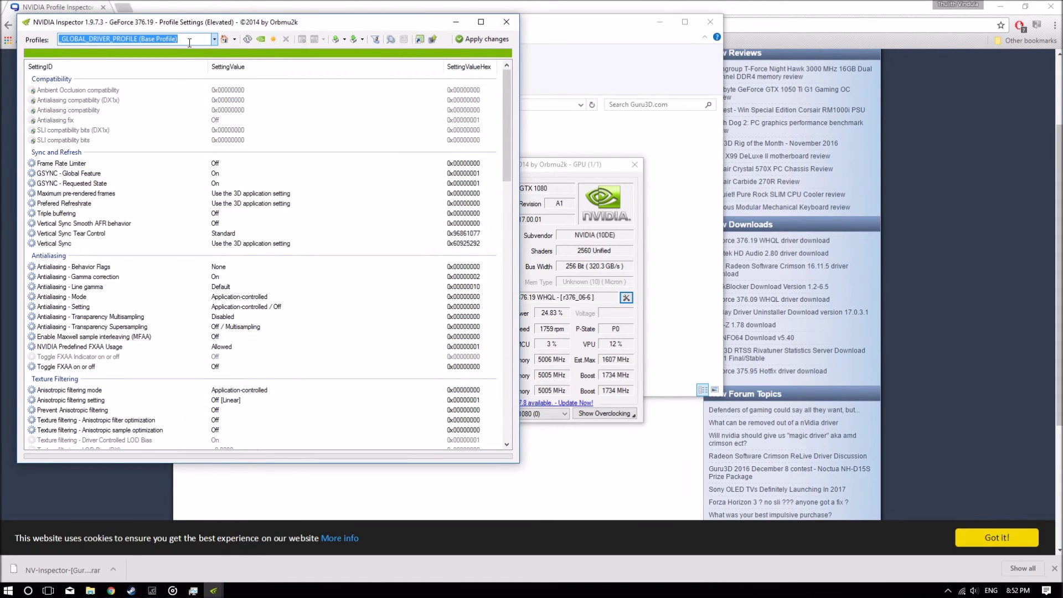
type("battle")
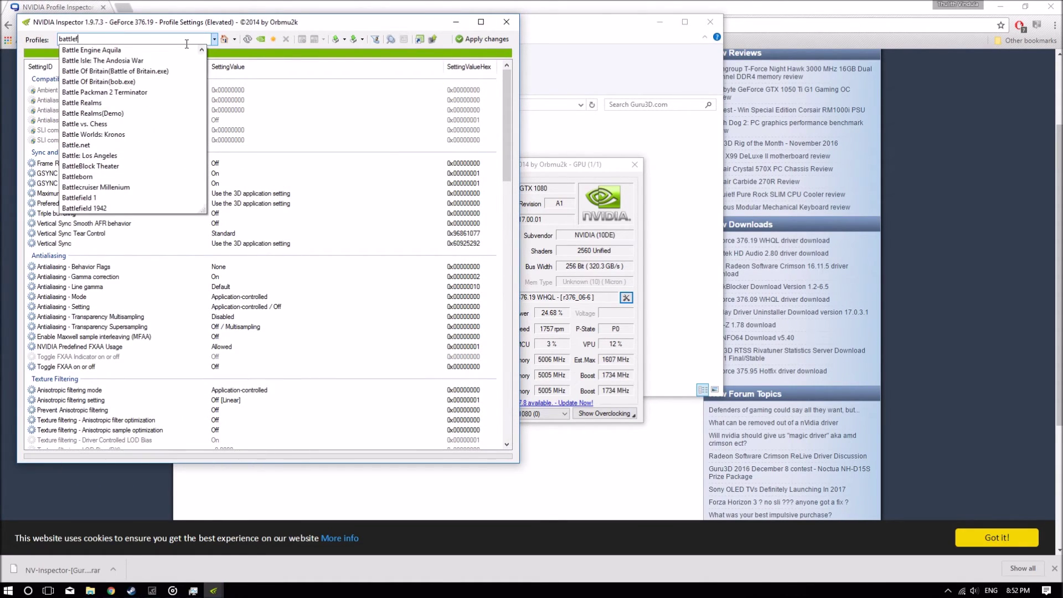
type("f")
key("Return")
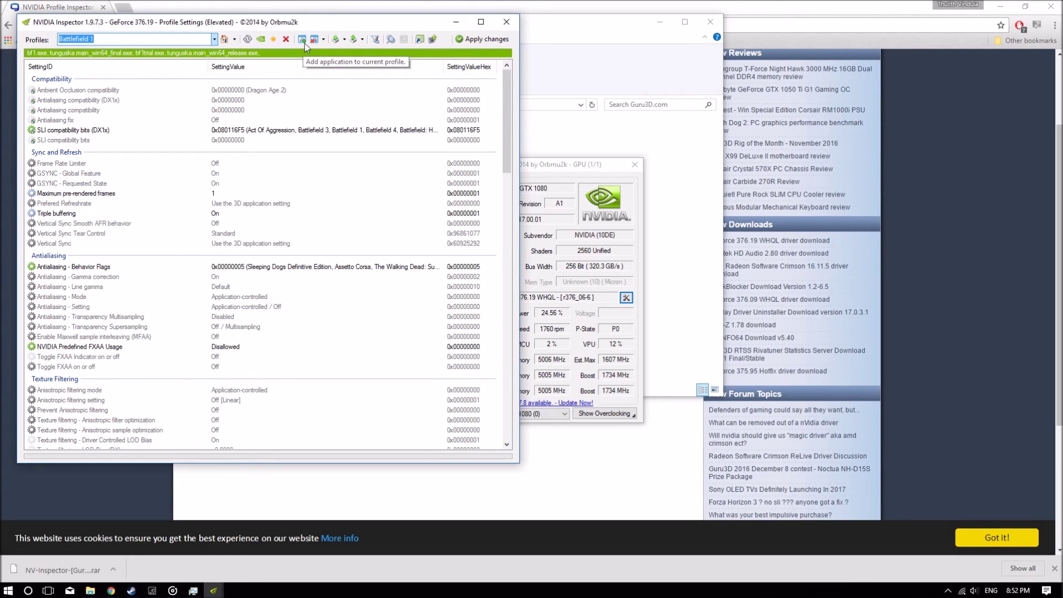
Add bf1.exe from C:\Program Files (x86)\Origin Games\Battlefield 1 to the profile, then close Profile Settings.
left_click(303, 40)
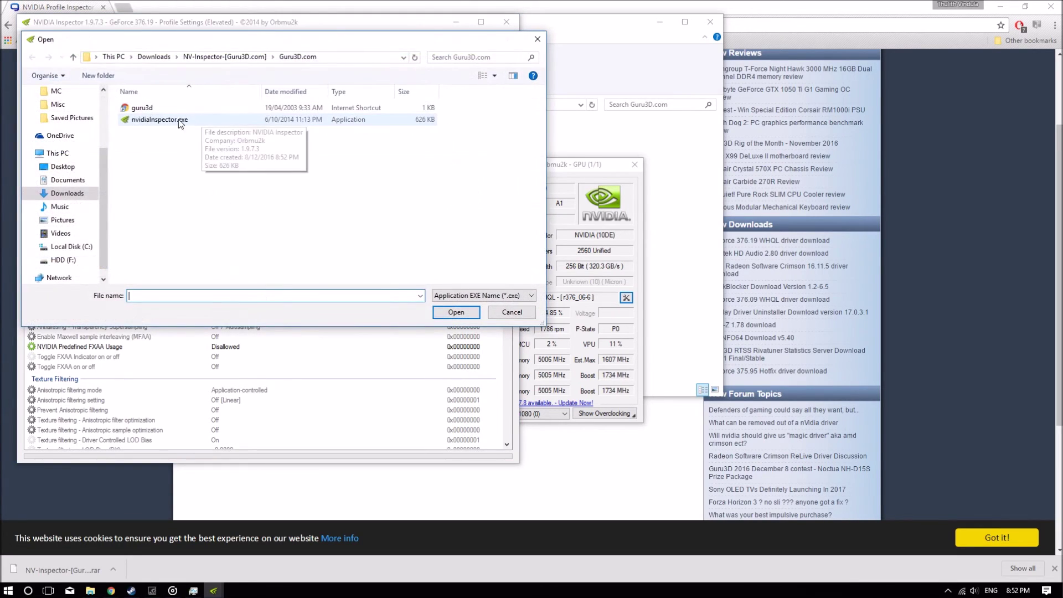
left_click(70, 246)
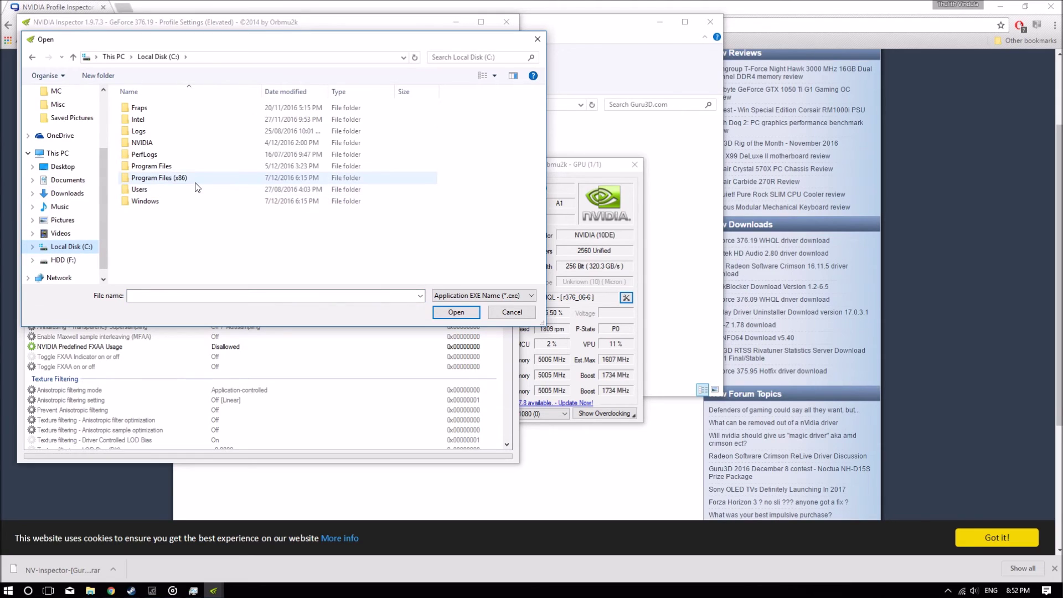
double_click(195, 182)
scroll(166, 228, "down", 1)
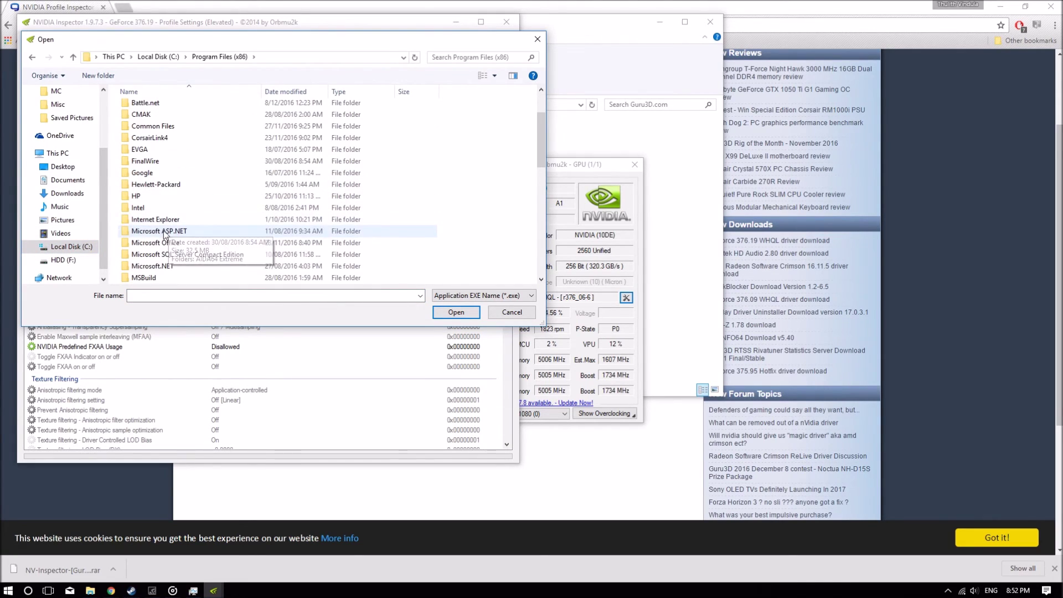
scroll(160, 230, "down", 1)
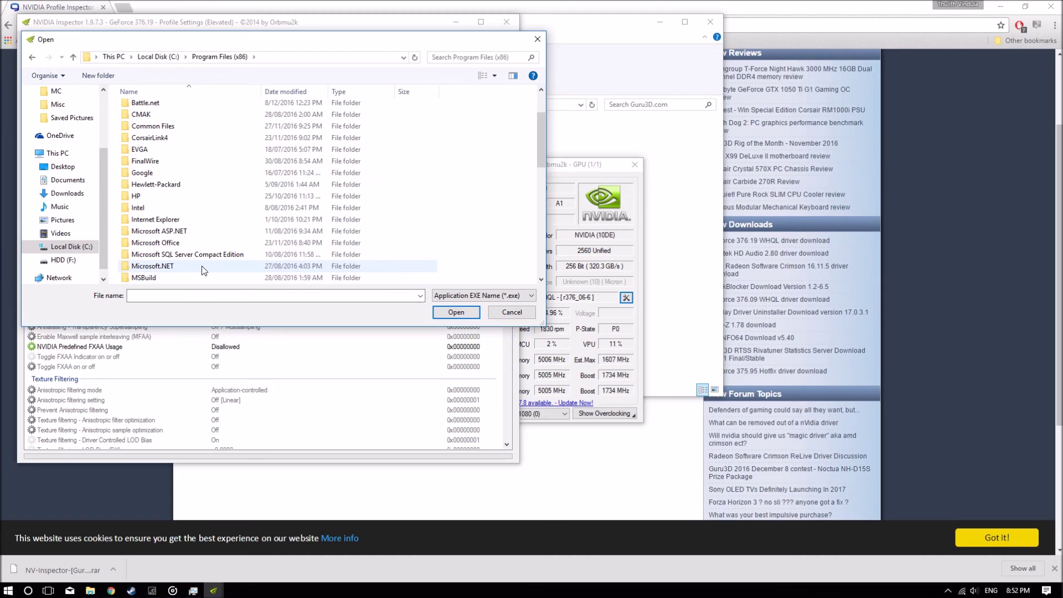
scroll(185, 268, "down", 1)
double_click(161, 267)
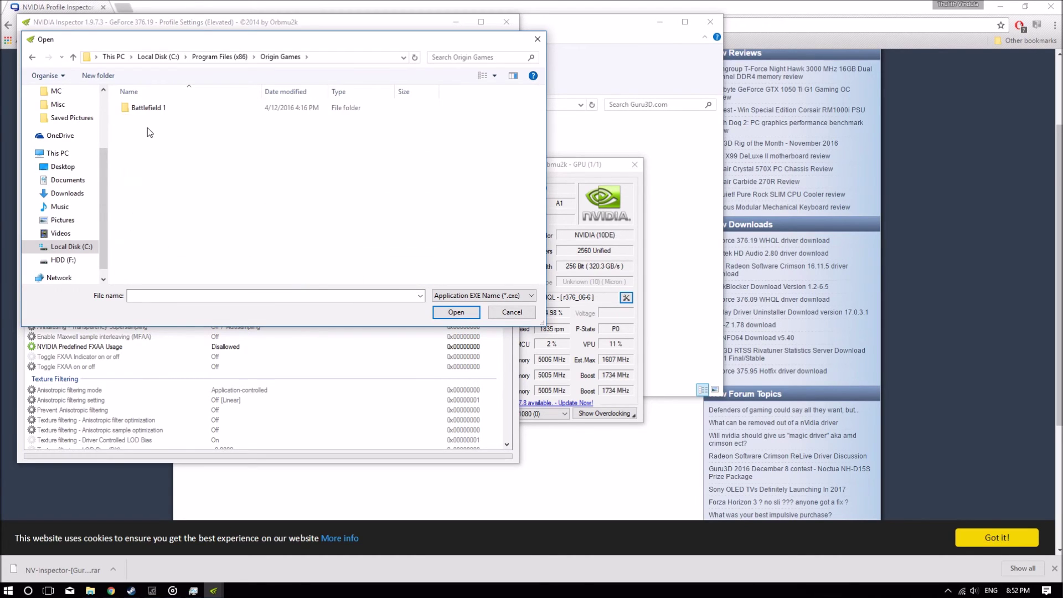
double_click(156, 112)
double_click(140, 167)
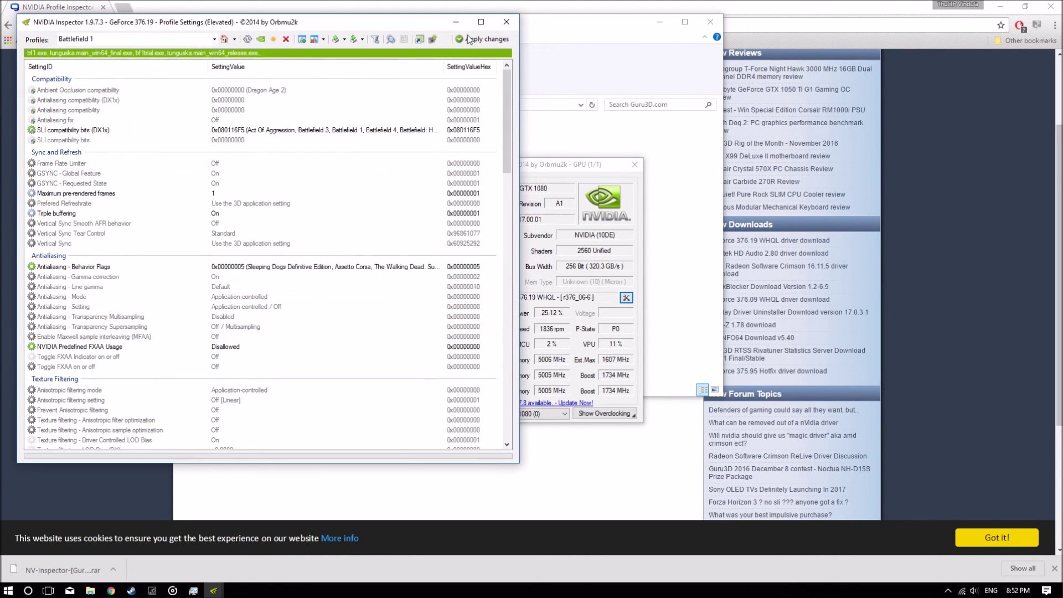
left_click(505, 23)
Close the NVIDIA Inspector GPU information window and the extracted Guru3D.com folder window.
left_click(634, 164)
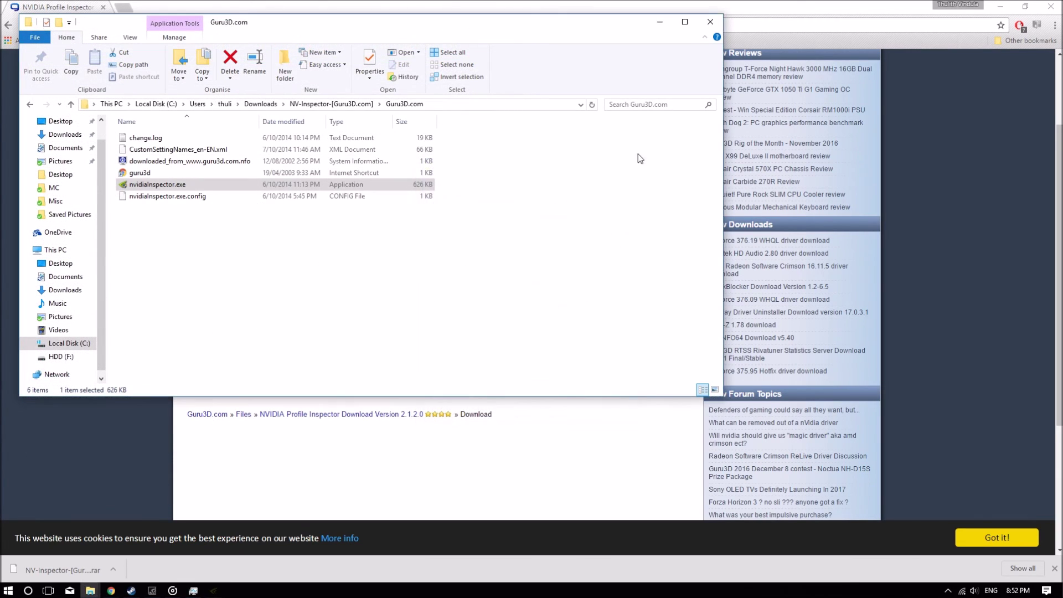
left_click(710, 22)
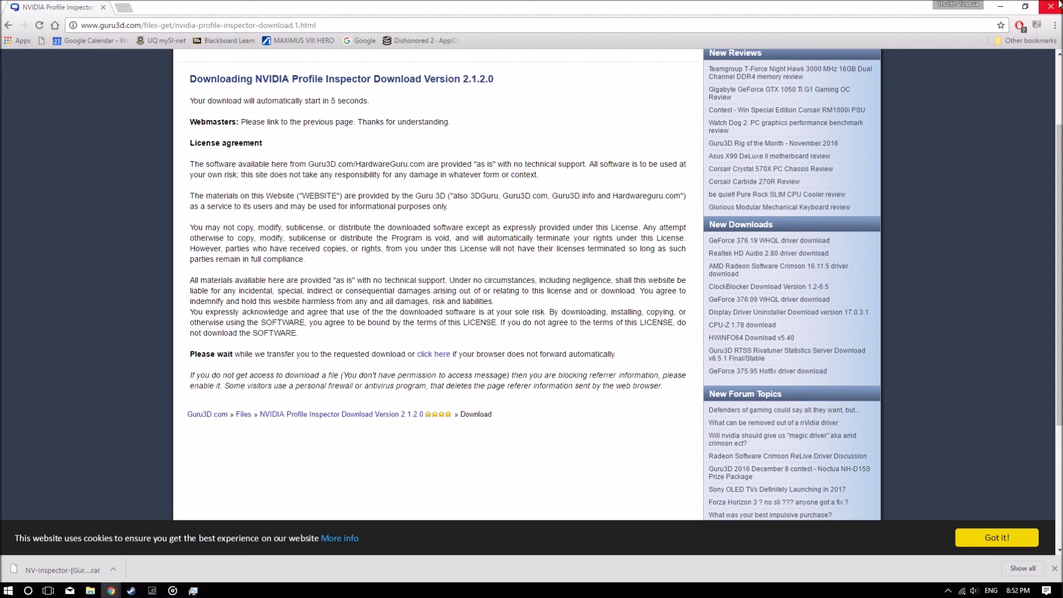